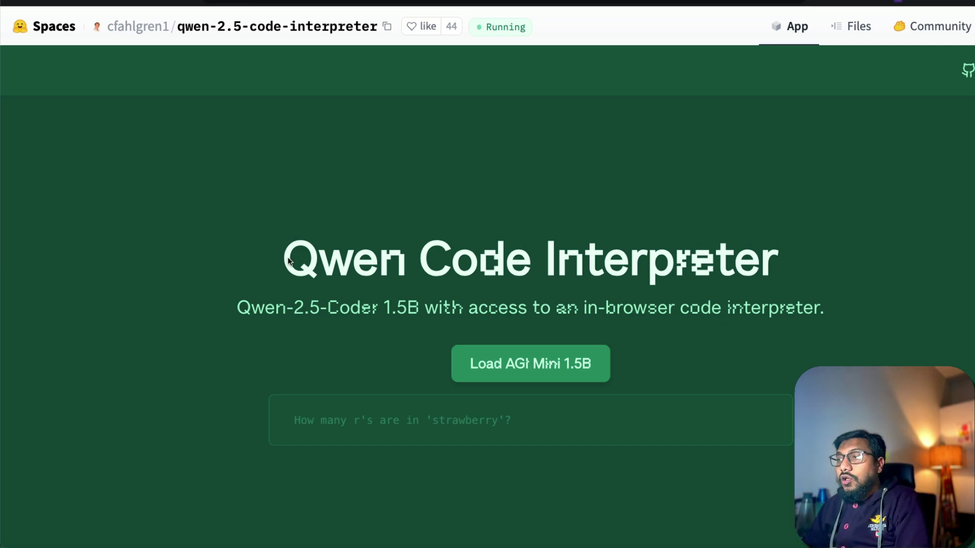
- Highlight the subtitle describing the Qwen-2.5-Coder 1.5B model, then clear the highlight
drag(237, 308, 825, 310)
click(829, 317)
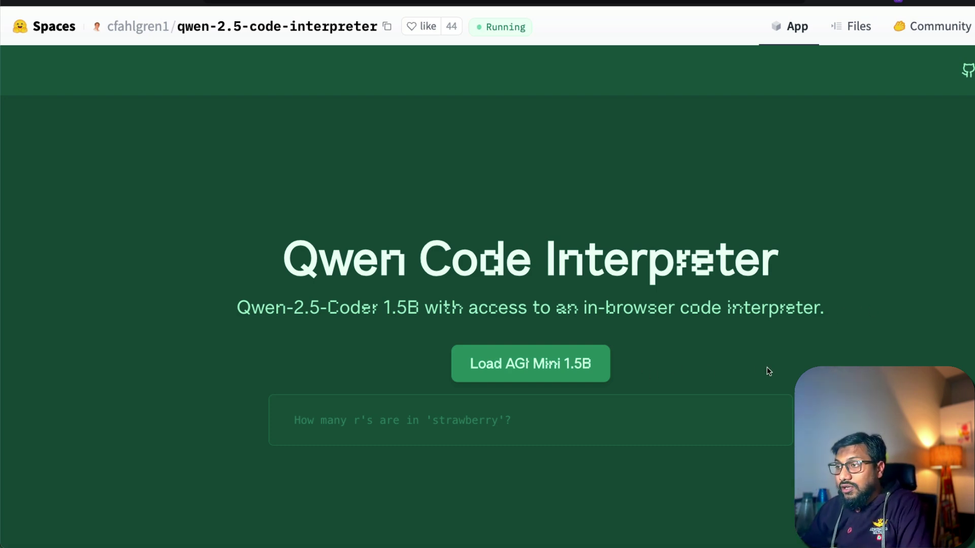
- Start loading the 1.5B model in the browser and check the Wi-Fi network list
click(531, 363)
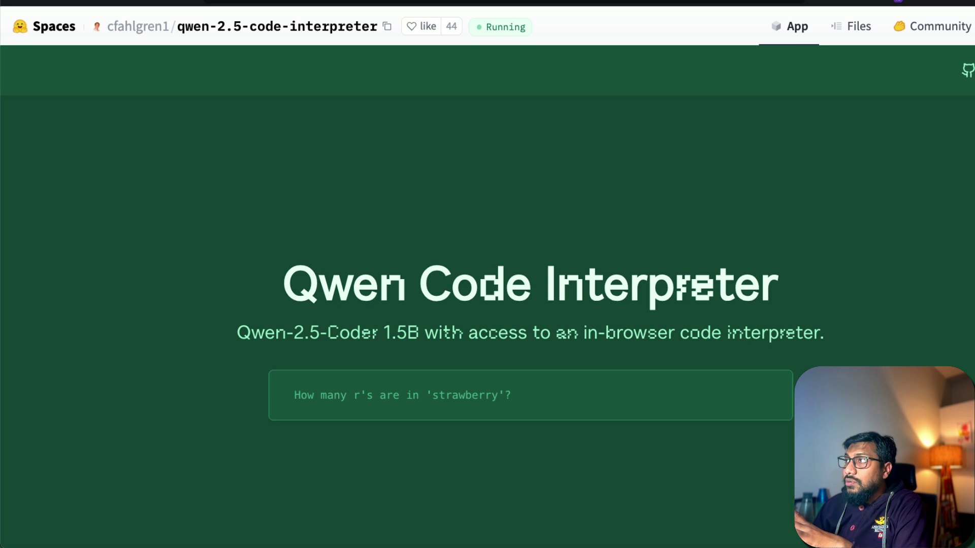
click(897, 1)
click(849, 246)
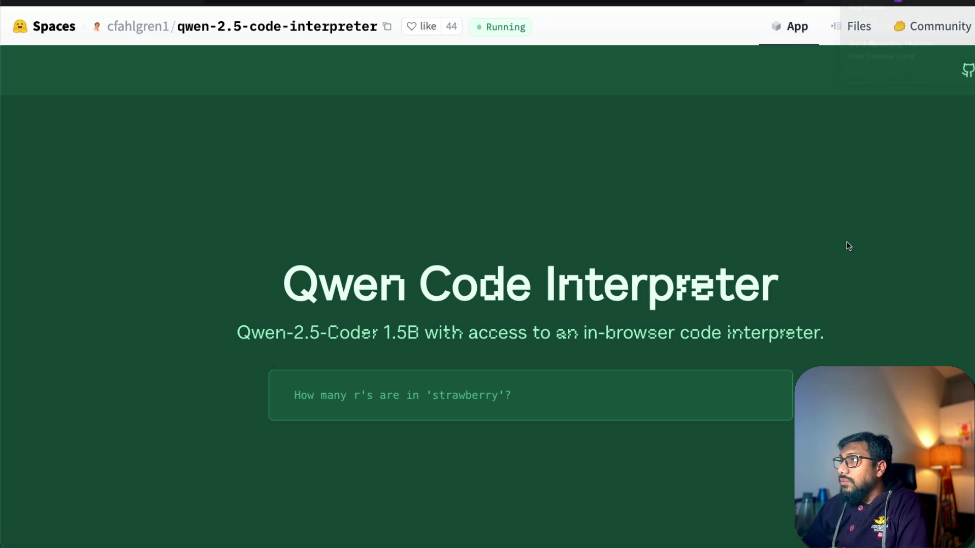
click(866, 1)
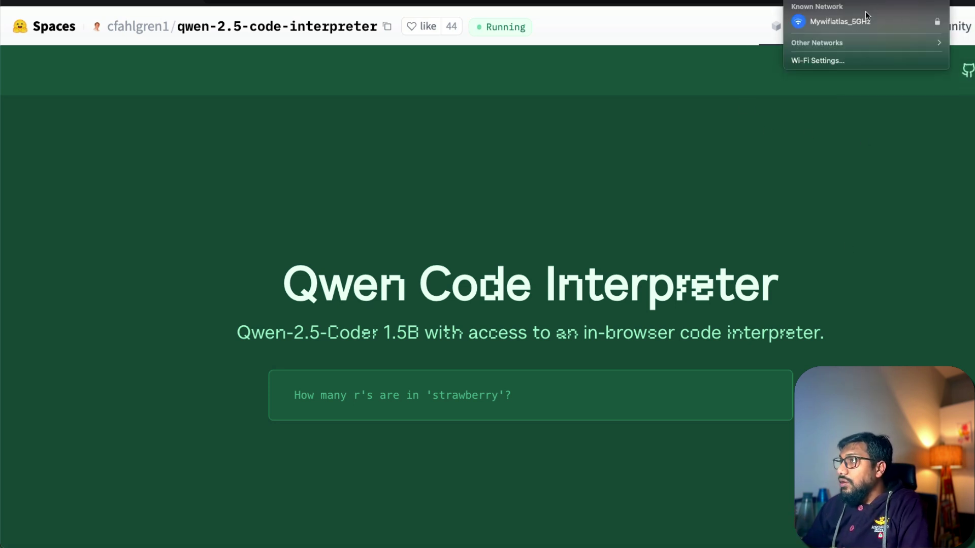
click(934, 187)
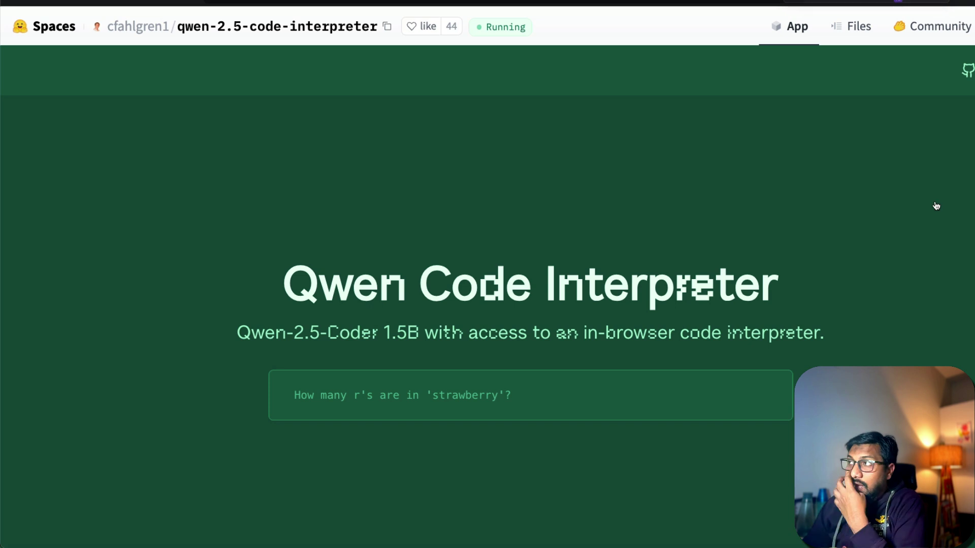
scroll(937, 206, down, 1)
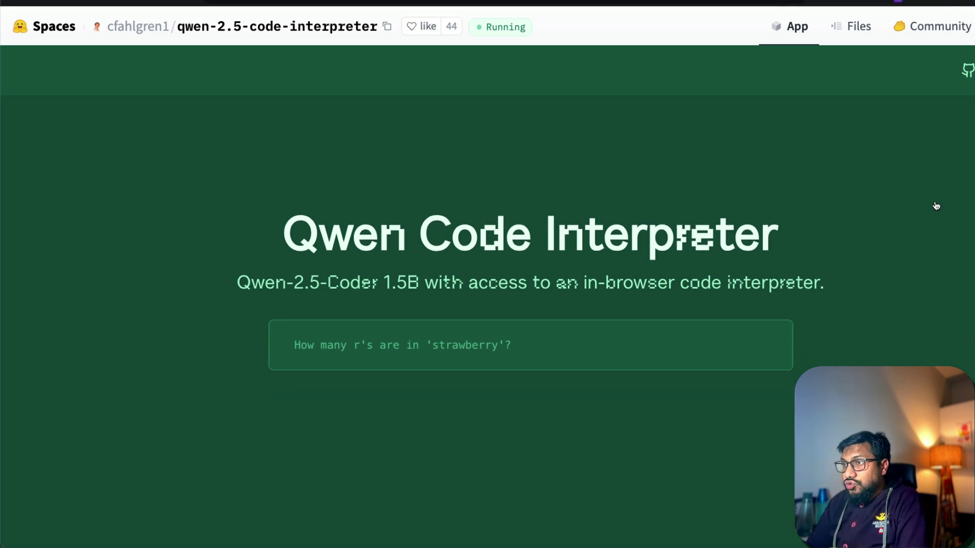
scroll(936, 206, up, 1)
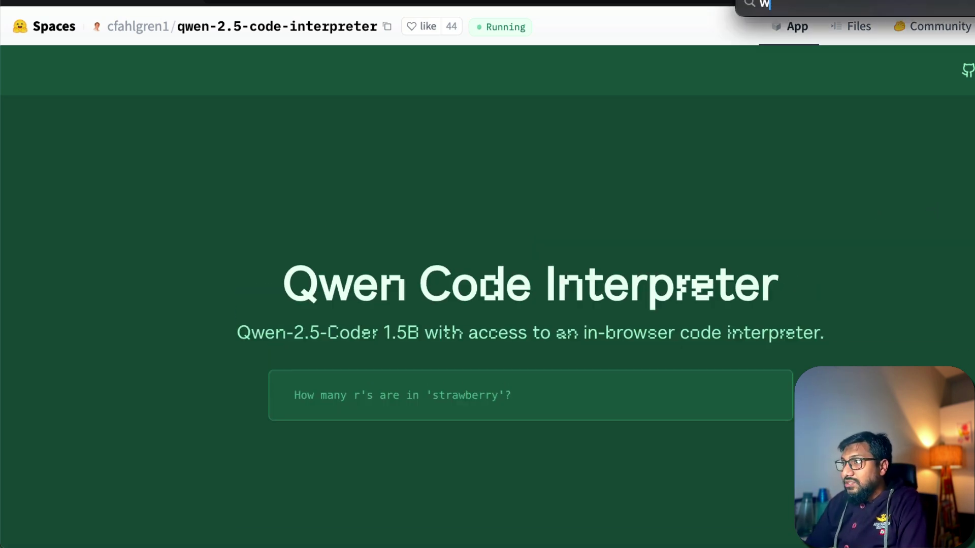
- Bring up the ping terminal and narrow it along the right edge beside the page
key(super+Tab)
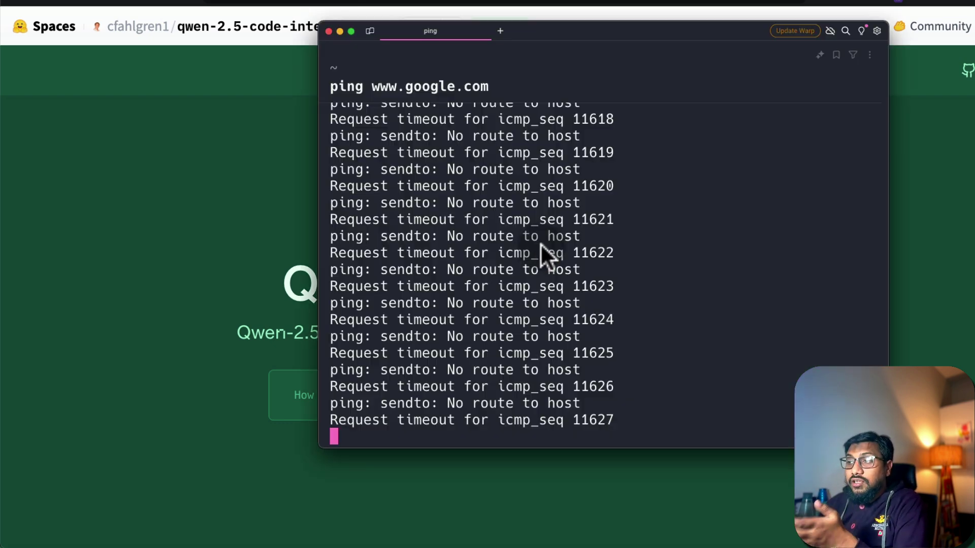
click(320, 112)
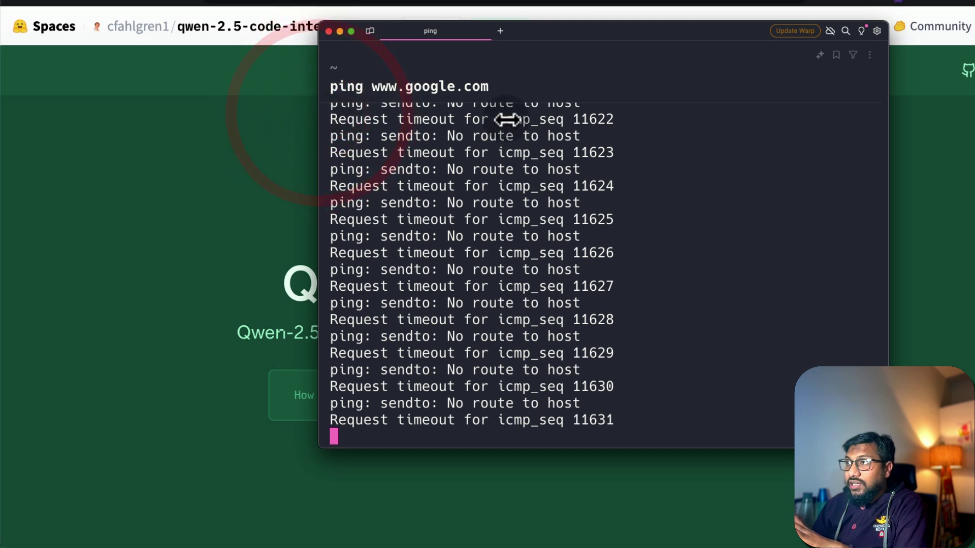
drag(640, 30, 775, 32)
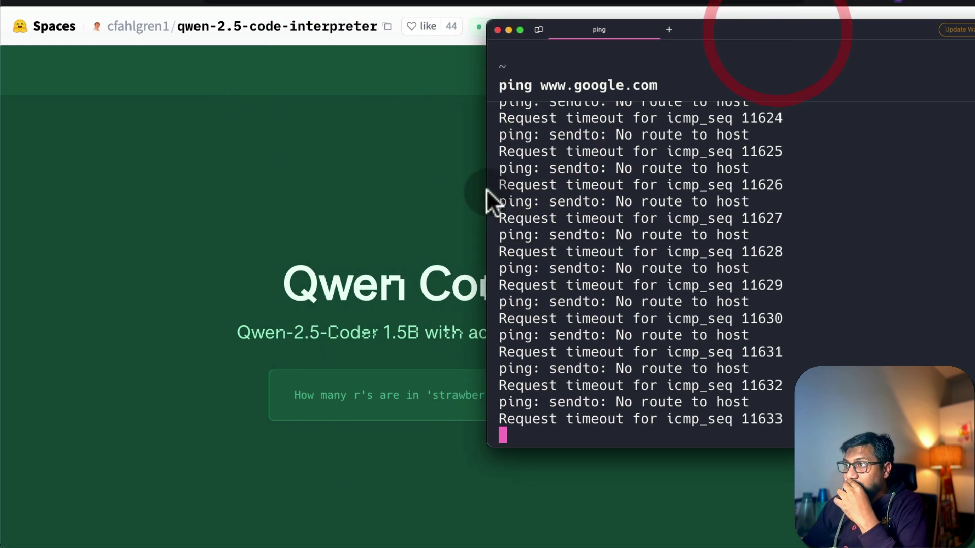
drag(488, 190, 814, 194)
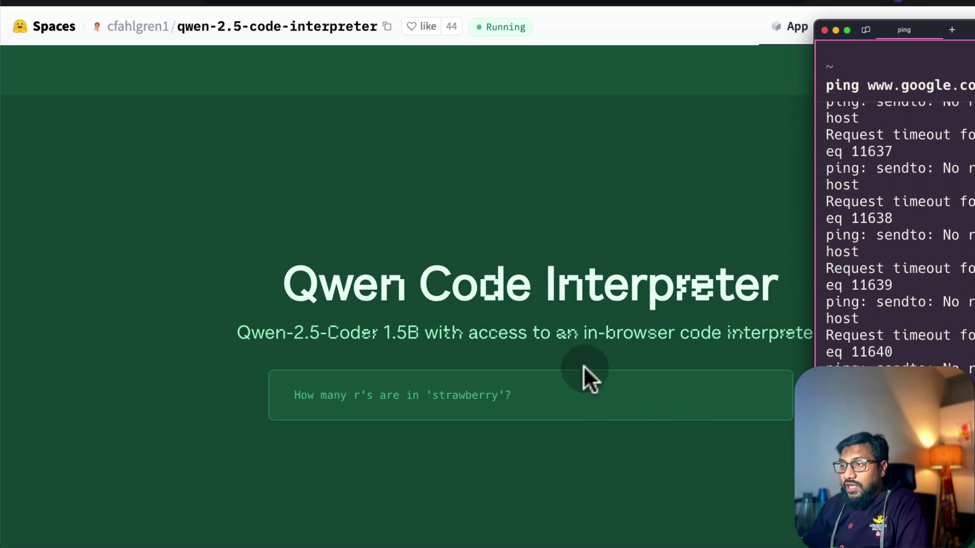
- Ask the model 'reverse the string 1littleocder' and submit it
click(399, 409)
click(367, 401)
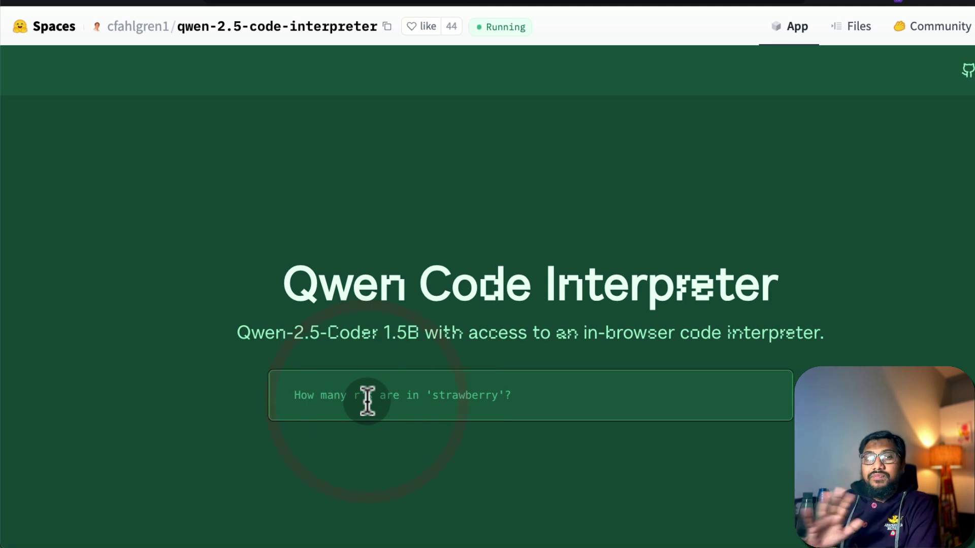
text(re)
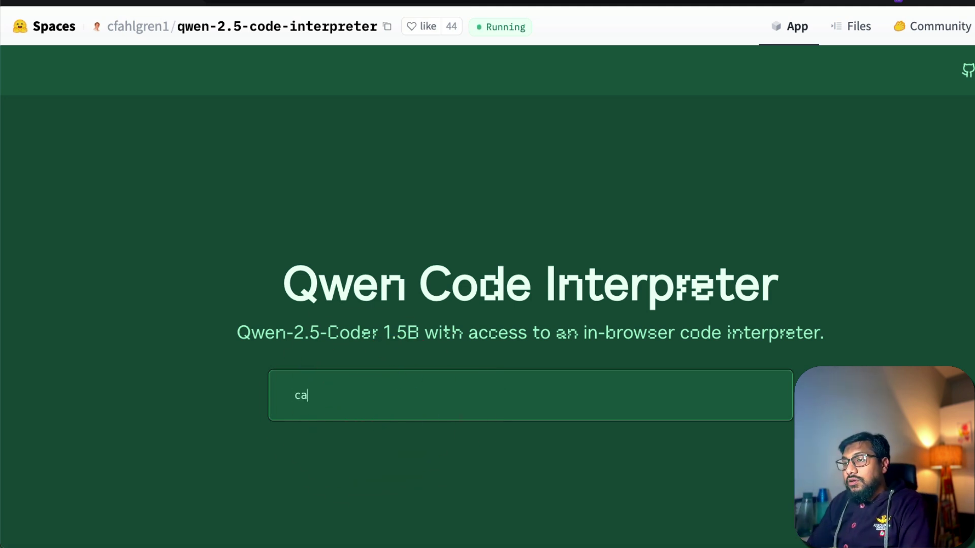
text(verse the string)
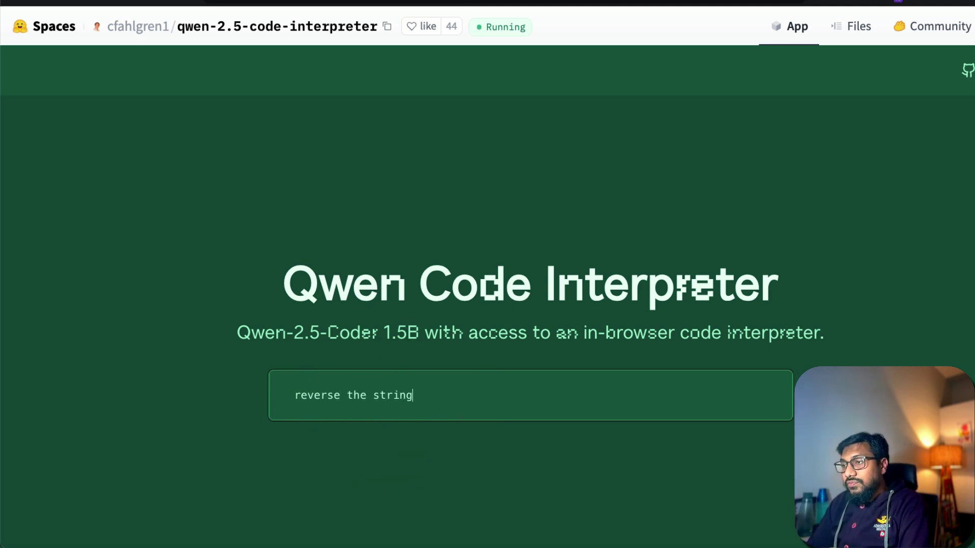
text( 1littleoc)
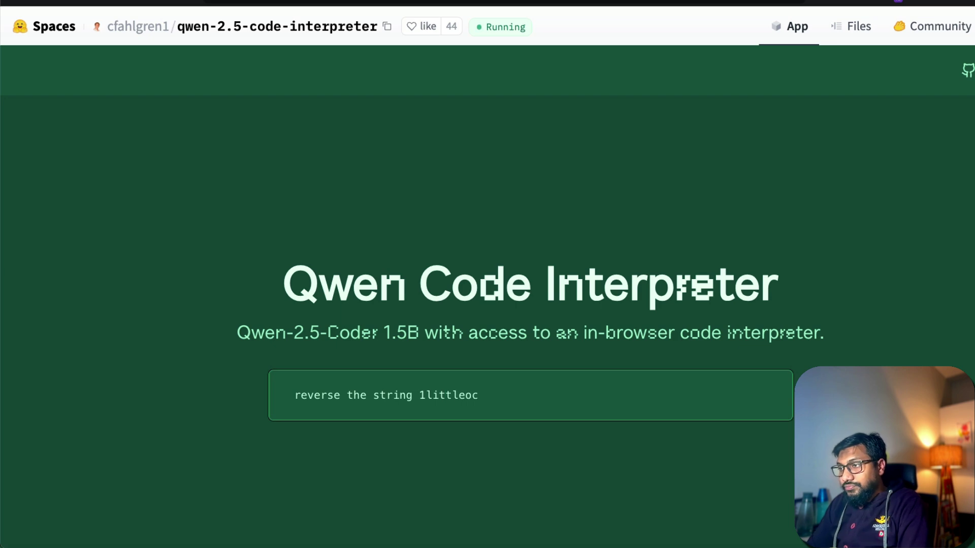
text(der)
key(Return)
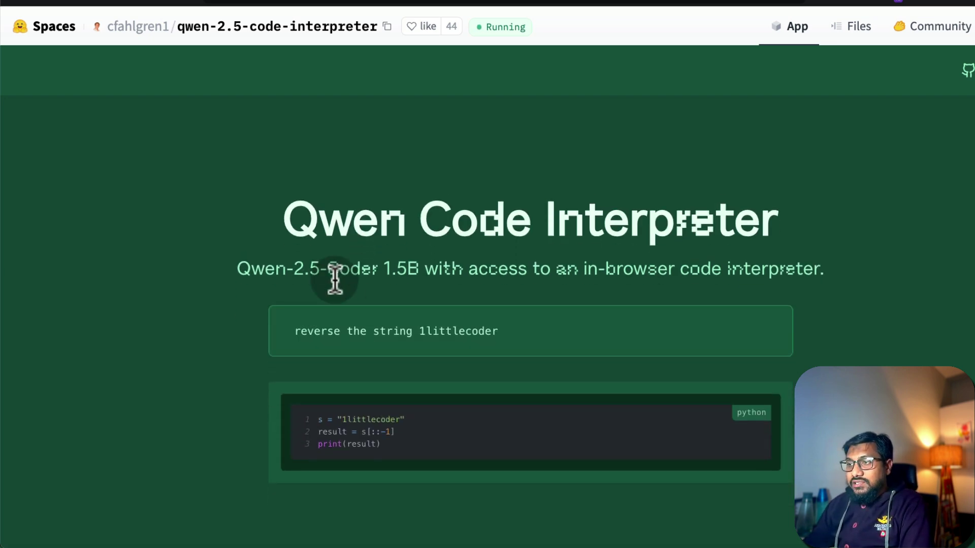
scroll(441, 281, down, 3)
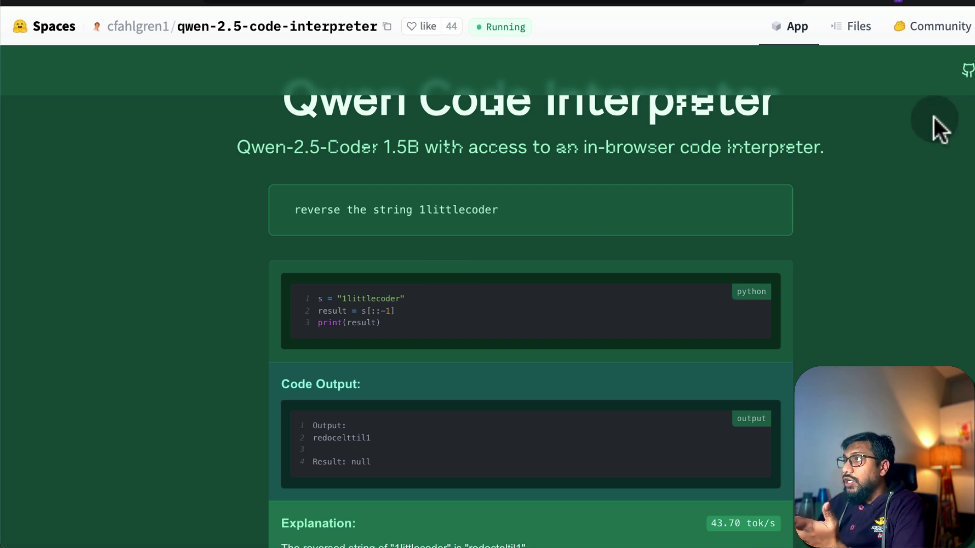
- Reload the coinmarketcapr repository tab to show there is no internet, and start the dino game
key(ctrl+Tab)
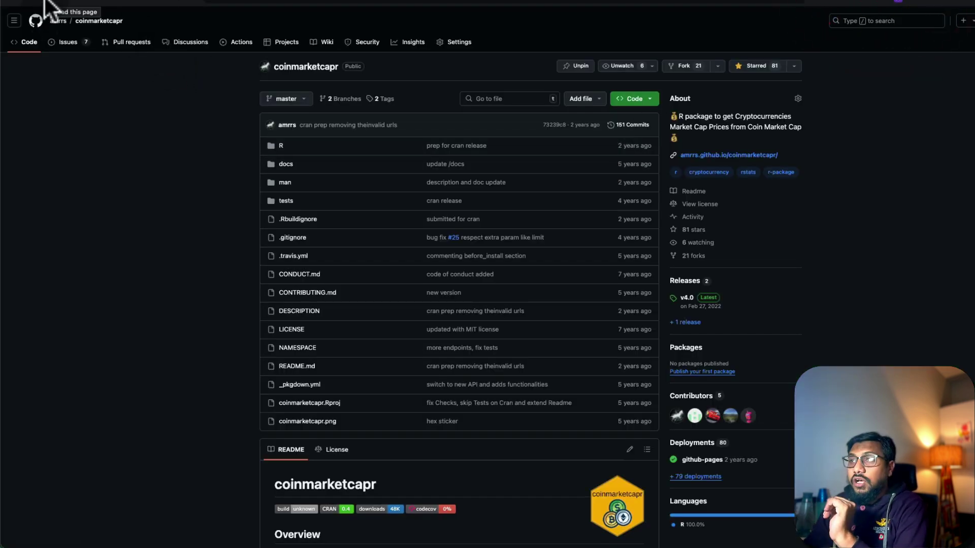
click(44, 4)
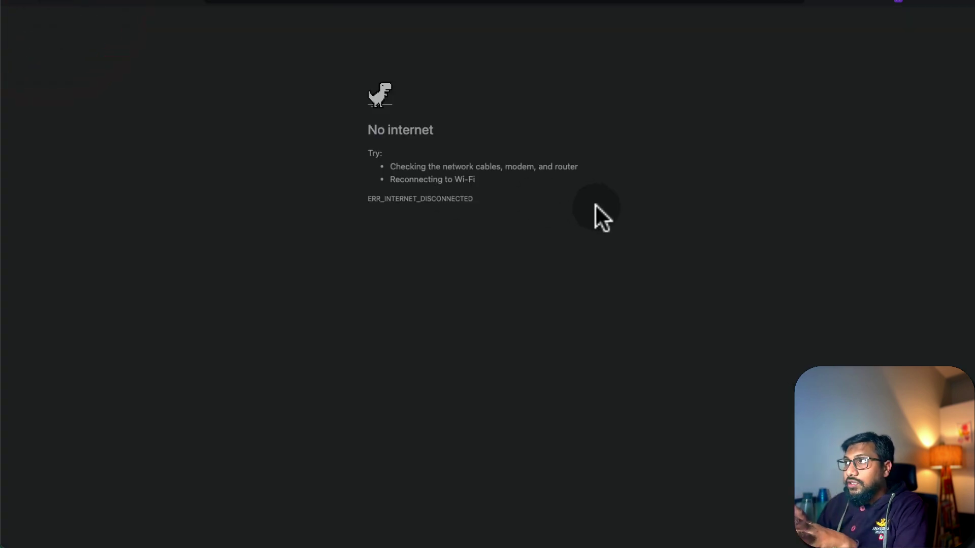
click(371, 114)
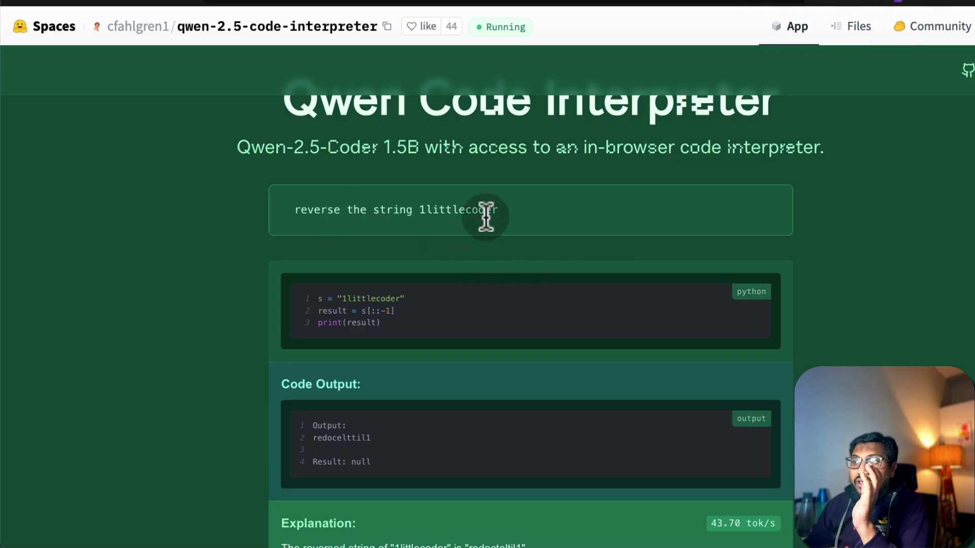
scroll(549, 228, down, 2)
scroll(549, 227, up, 4)
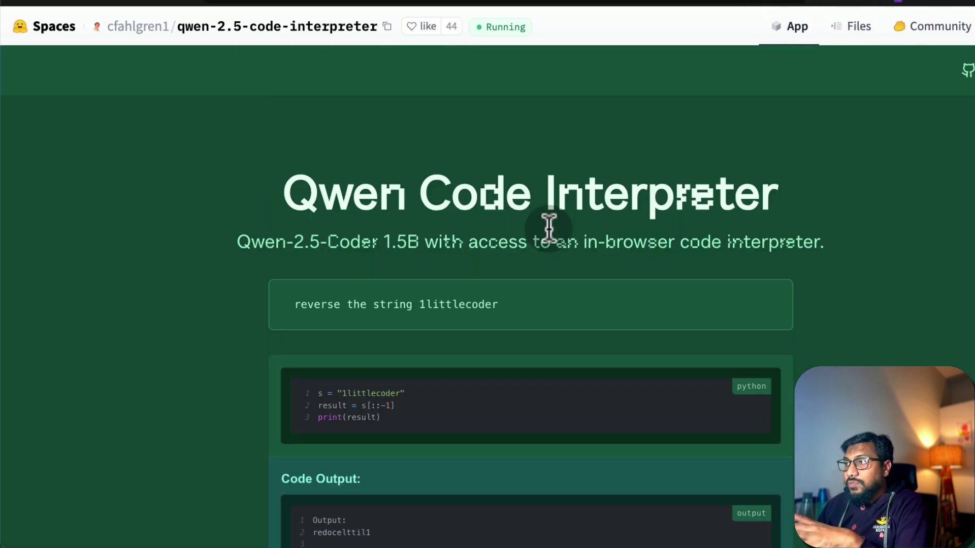
scroll(548, 227, down, 4)
scroll(548, 226, up, 4)
- Highlight the reversed string in the explanation, then select the whole question for replacement
click(519, 316)
triple_click(519, 316)
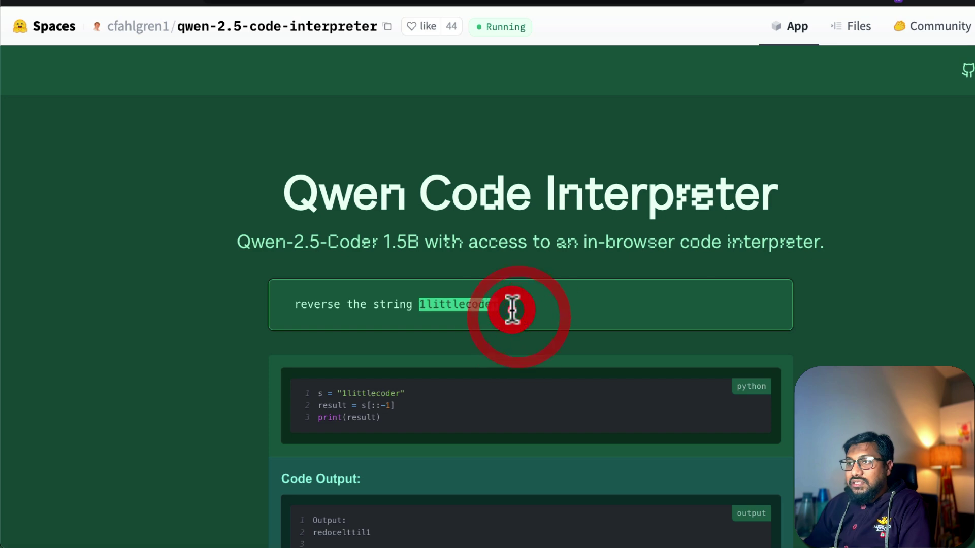
scroll(518, 305, down, 4)
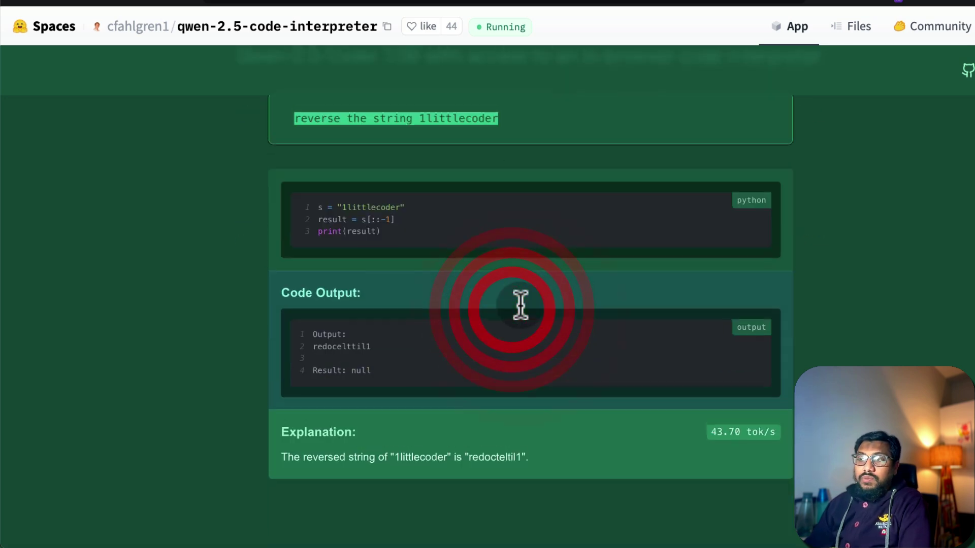
click(366, 343)
click(518, 452)
drag(522, 454, 475, 453)
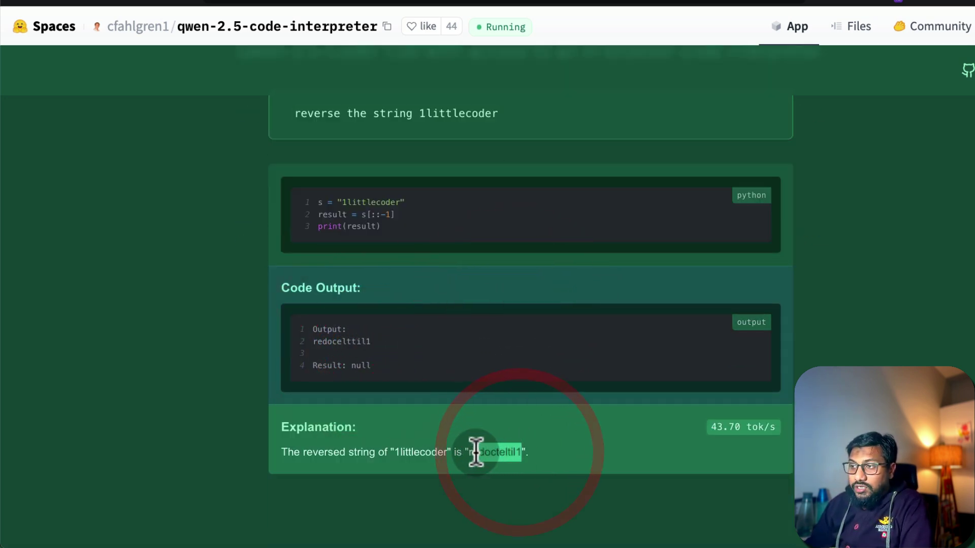
scroll(466, 453, up, 4)
triple_click(453, 307)
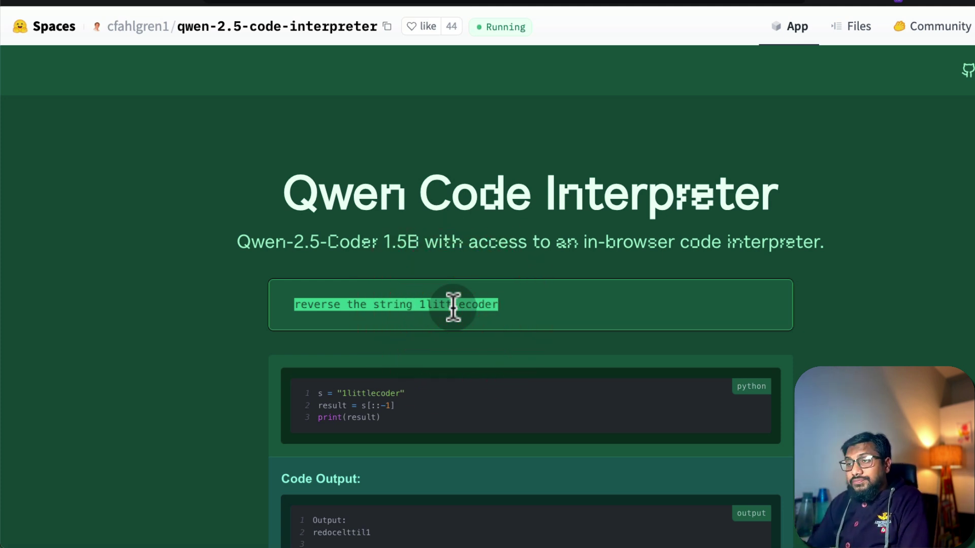
- Ask 'can you multiple 1456 * 45533' and select the product 66296048 in the explanation
text(can you mu)
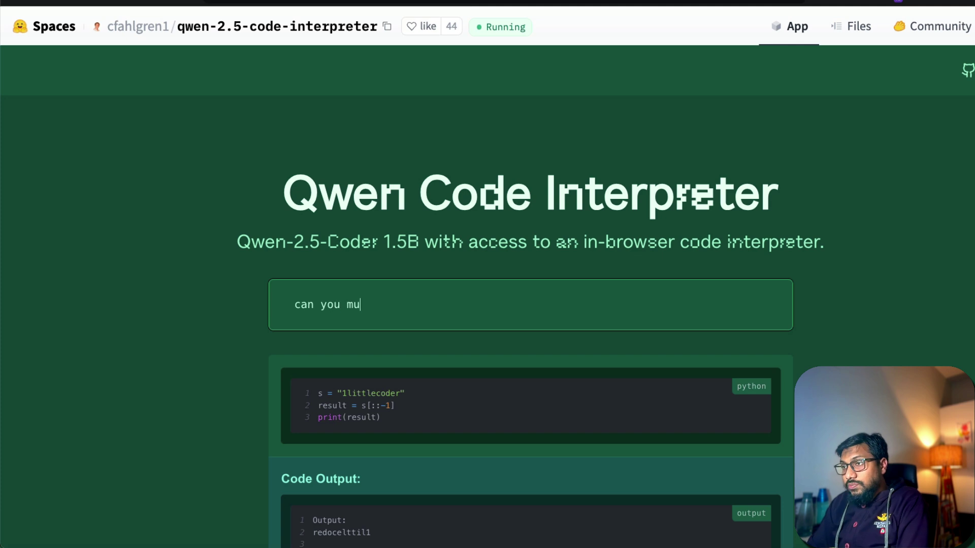
text(ltiple 1456)
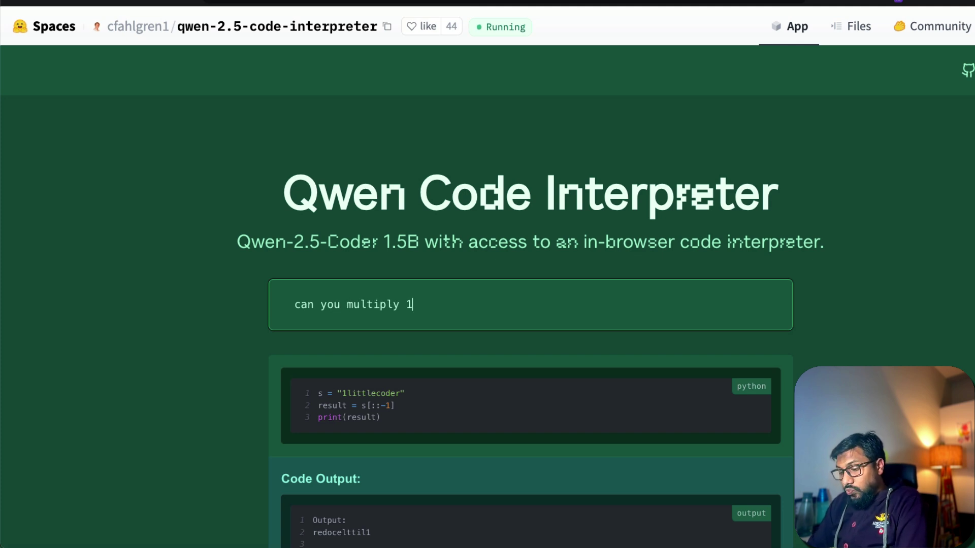
text( * )
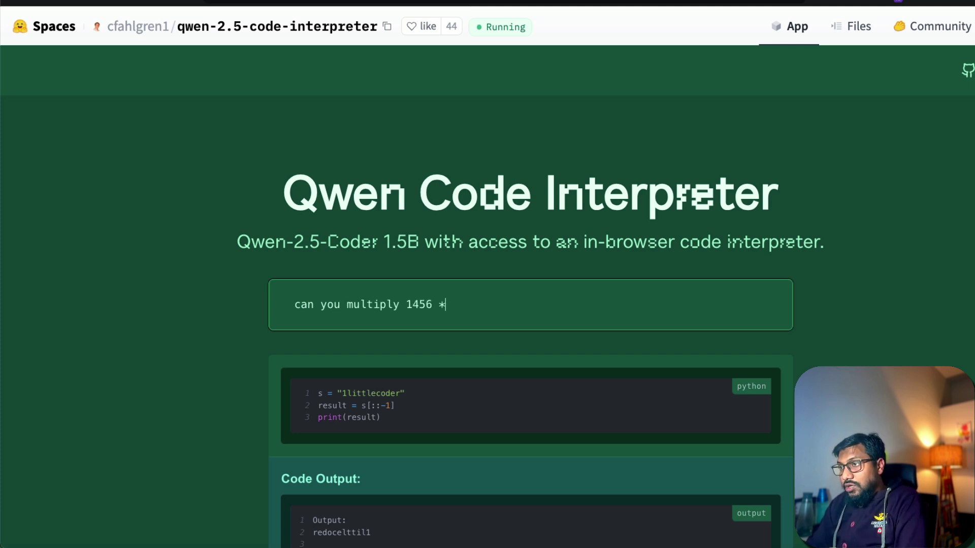
text(45533)
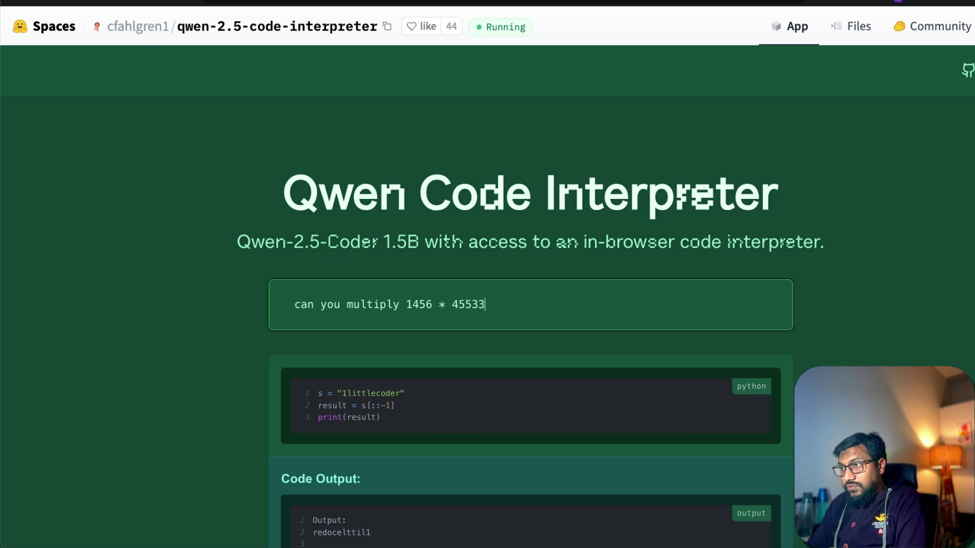
key(Return)
scroll(412, 333, down, 4)
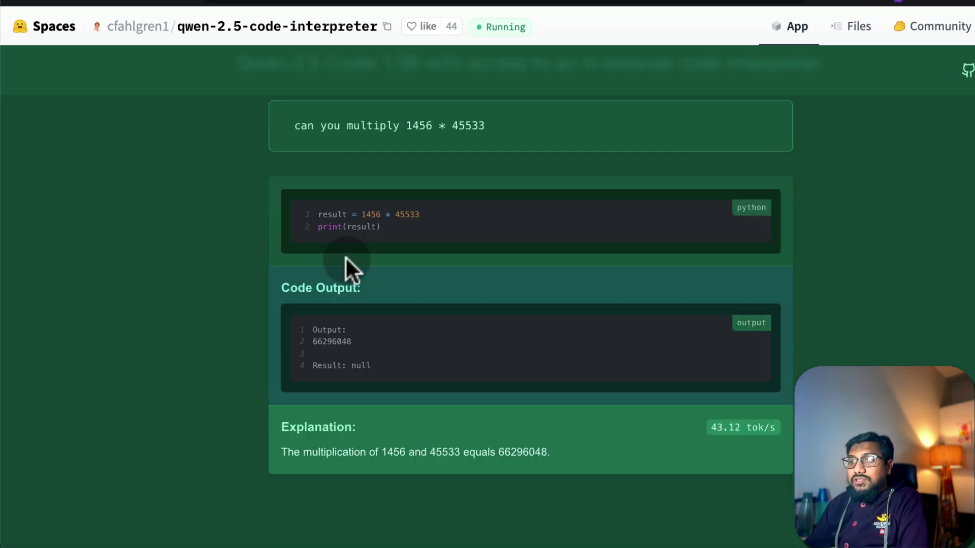
click(333, 342)
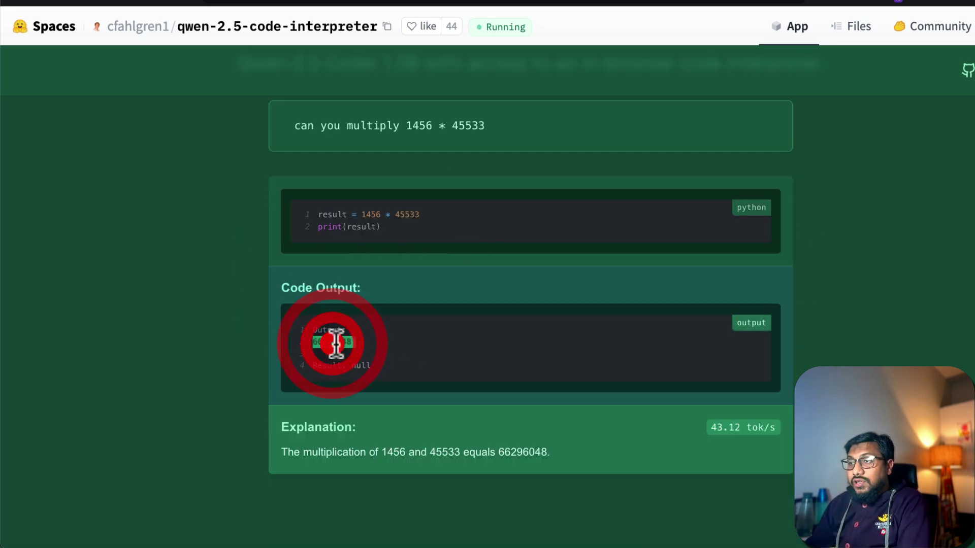
double_click(512, 452)
- Launch Calculator through Spotlight and place it beside the model's result
click(544, 387)
key(super+space)
text(cal)
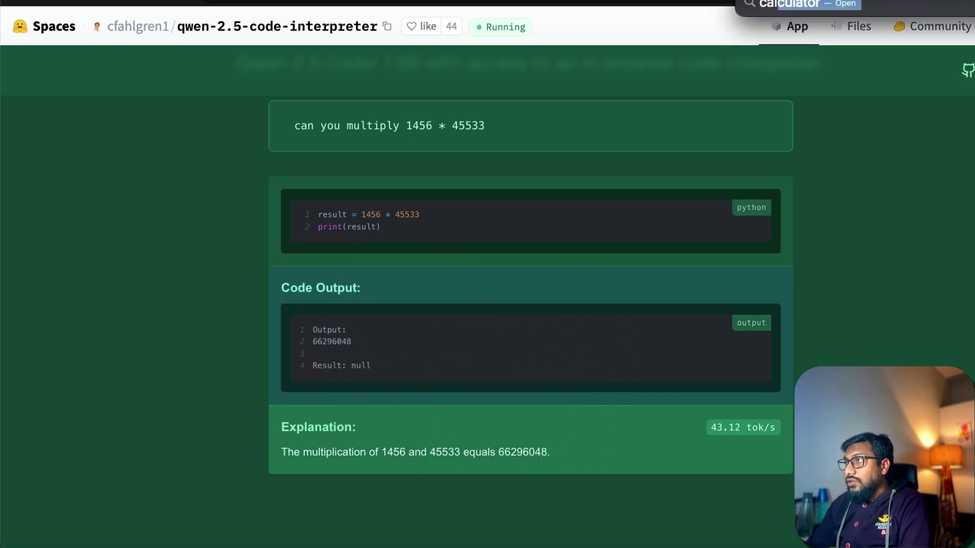
key(Return)
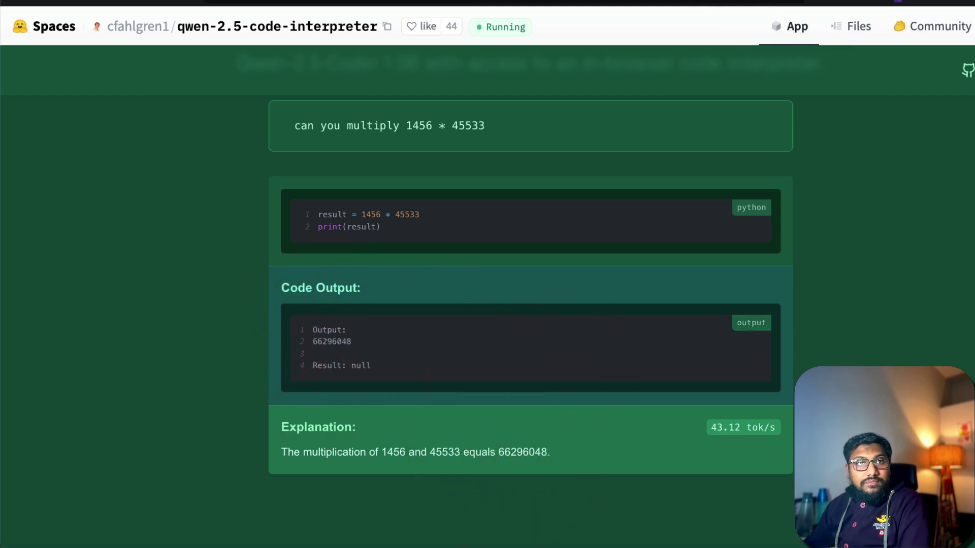
drag(439, 205, 533, 218)
- Compute 1456 * 45533 in Calculator, confirming 66296048
text(1)
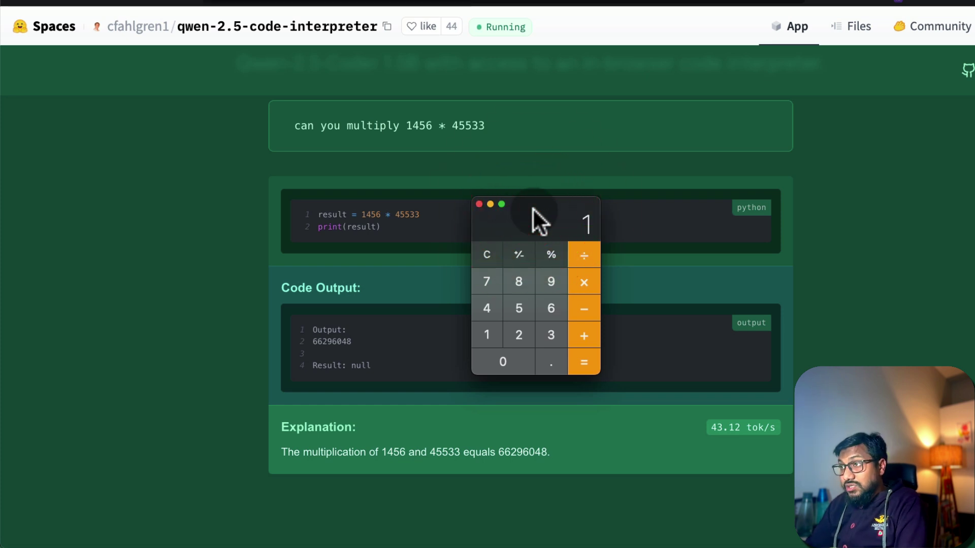
text(45)
key(BackSpace)
key(BackSpace)
key(BackSpace)
text(145)
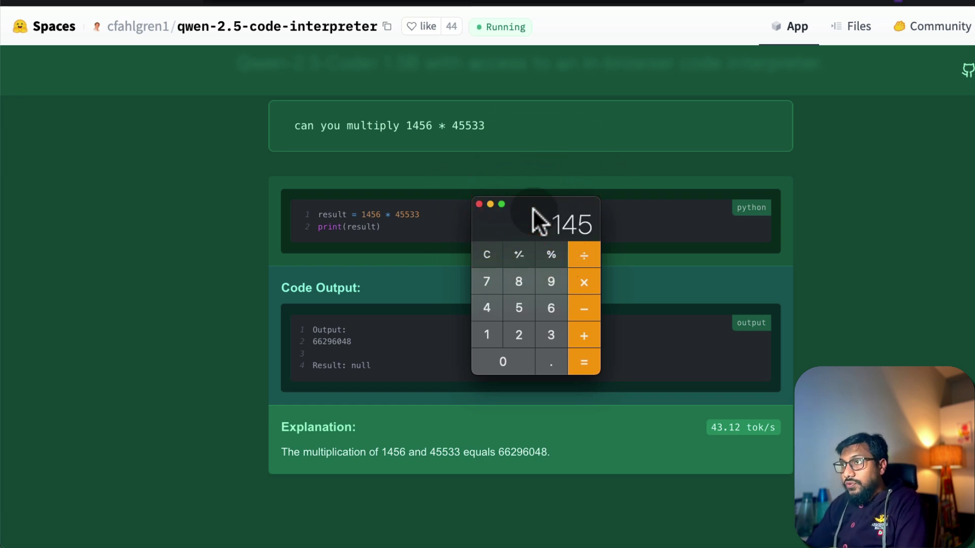
text(6)
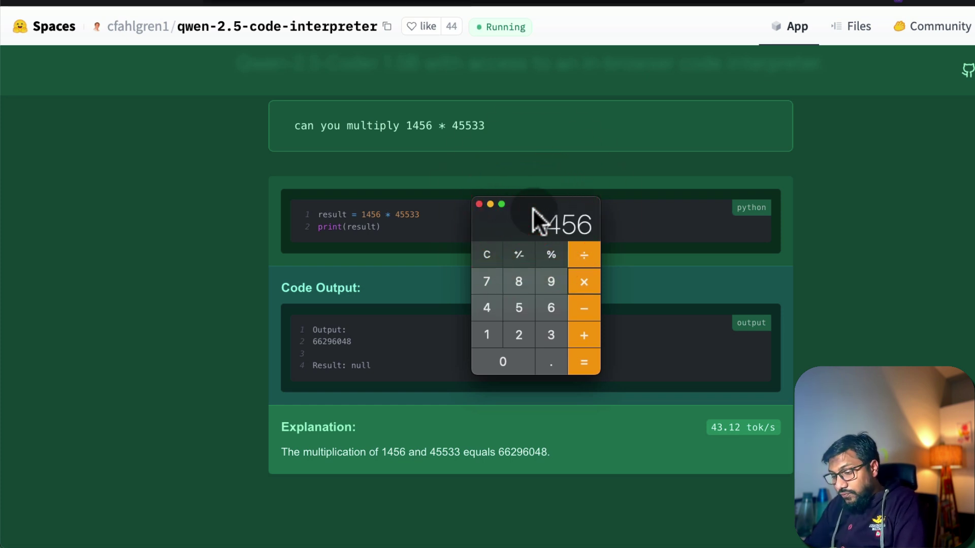
text( * 45533)
key(Return)
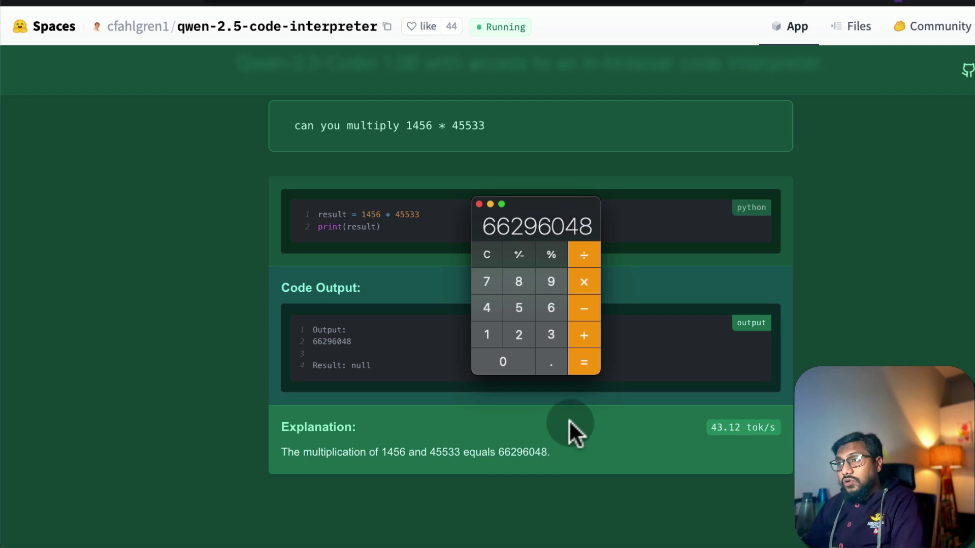
- Close Calculator and submit a new poem prompt, replacing the word 'write' with 'joke'
click(479, 203)
scroll(535, 327, up, 3)
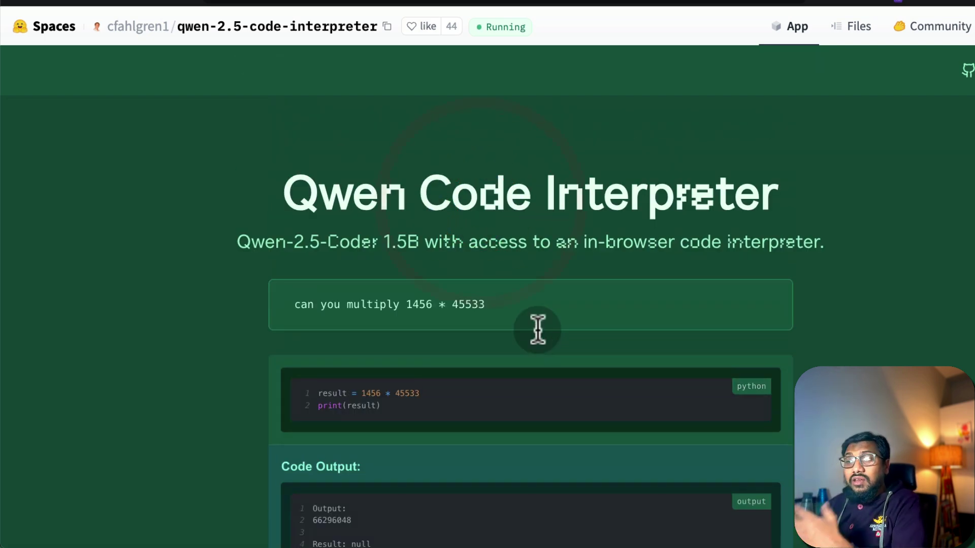
scroll(538, 330, down, 4)
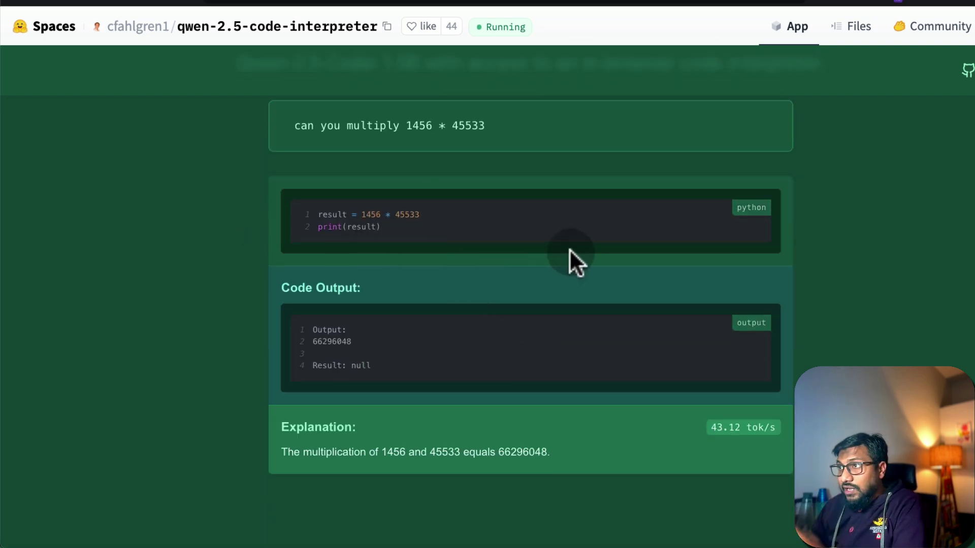
scroll(568, 249, up, 1)
triple_click(501, 170)
text(c)
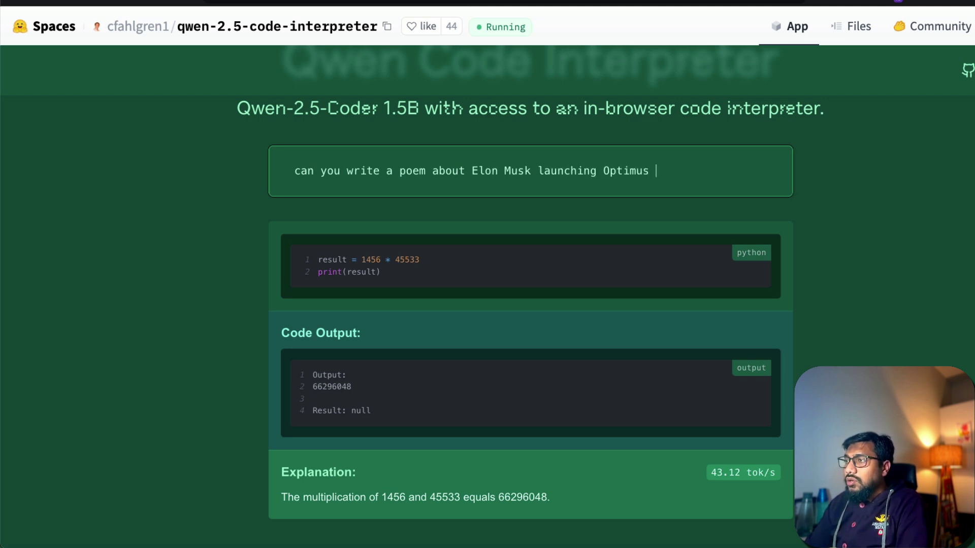
double_click(361, 171)
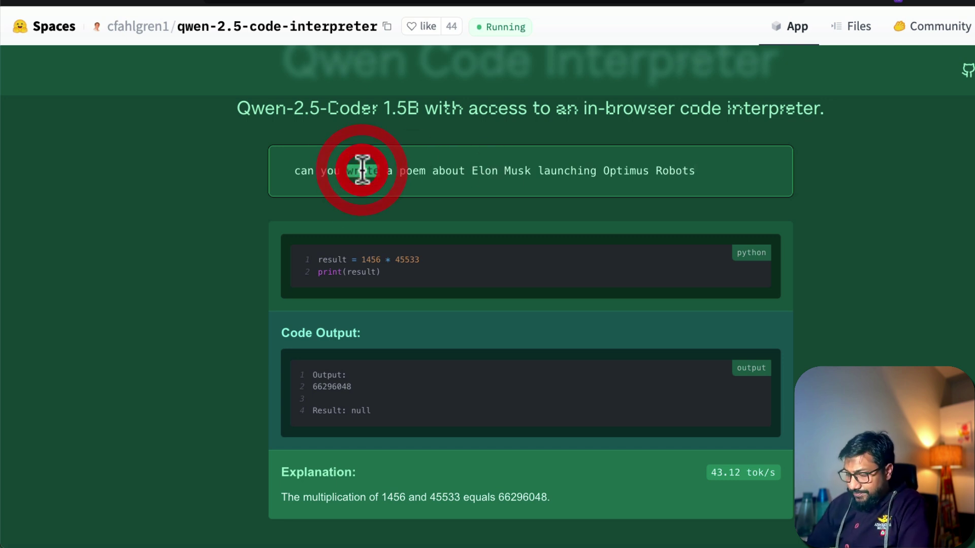
text(joke)
key(Return)
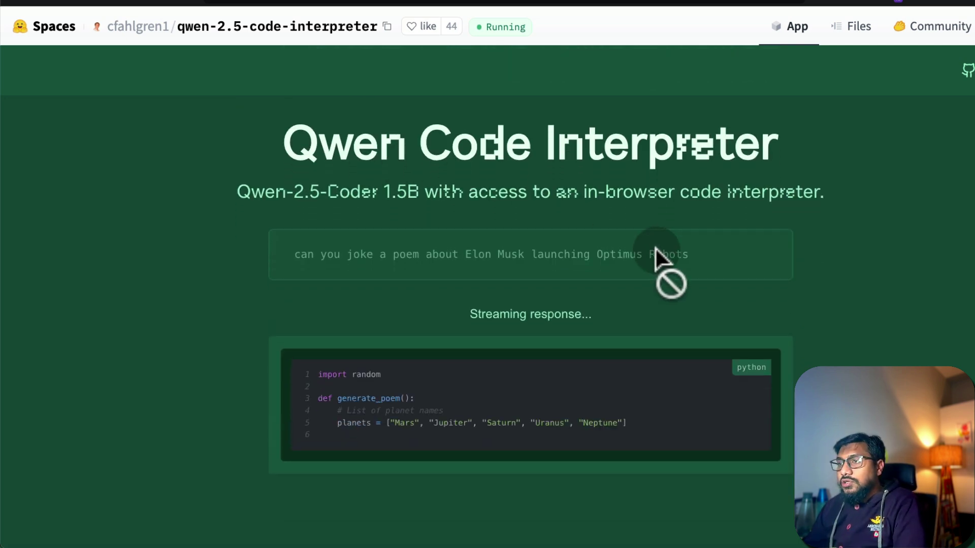
- Review the generated poem code, output and explanation, highlighting lines along the way
scroll(659, 246, down, 3)
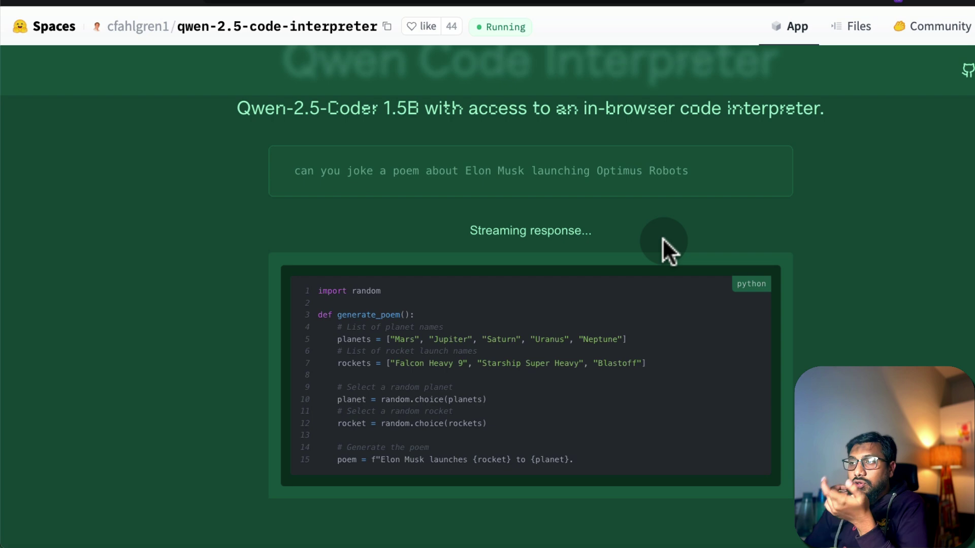
scroll(543, 251, up, 3)
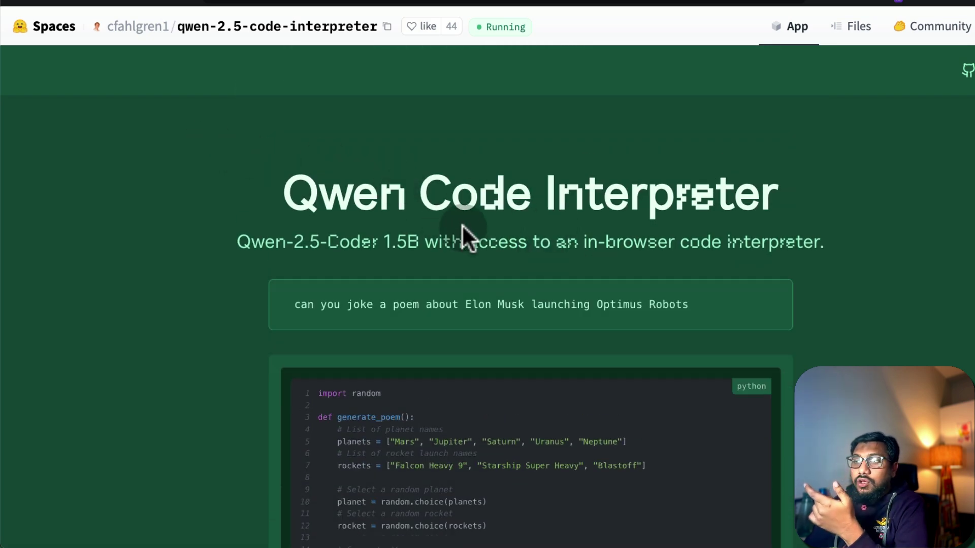
drag(355, 242, 431, 244)
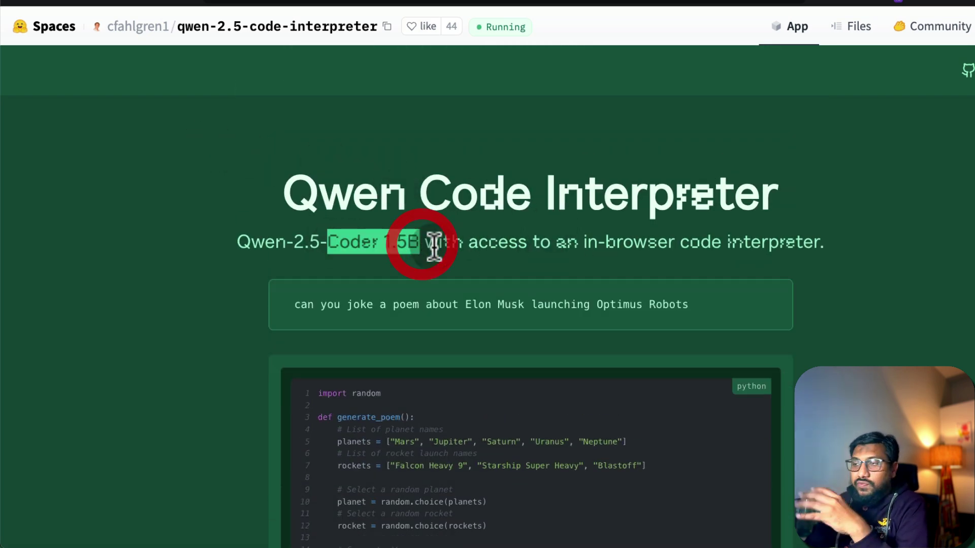
scroll(487, 239, down, 5)
scroll(406, 224, up, 1)
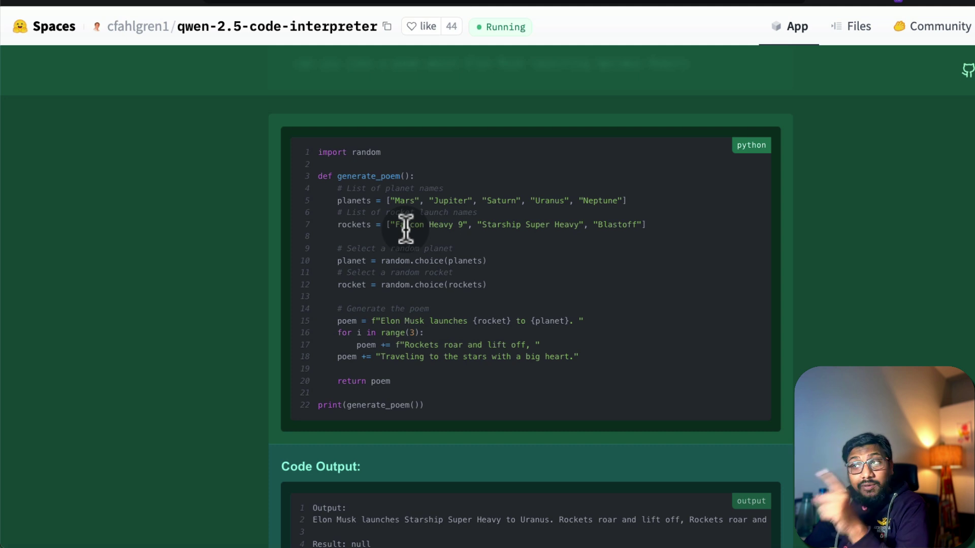
scroll(413, 224, down, 4)
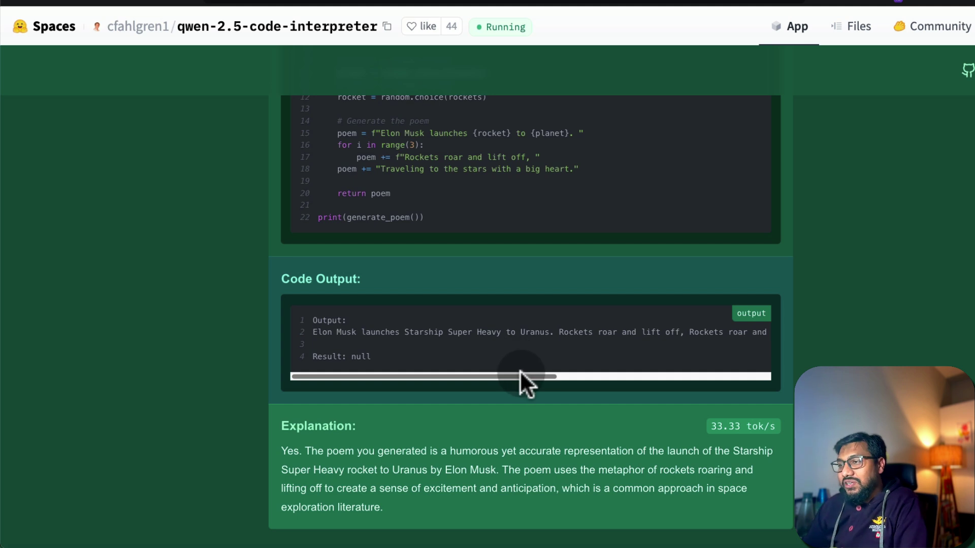
scroll(521, 370, down, 1)
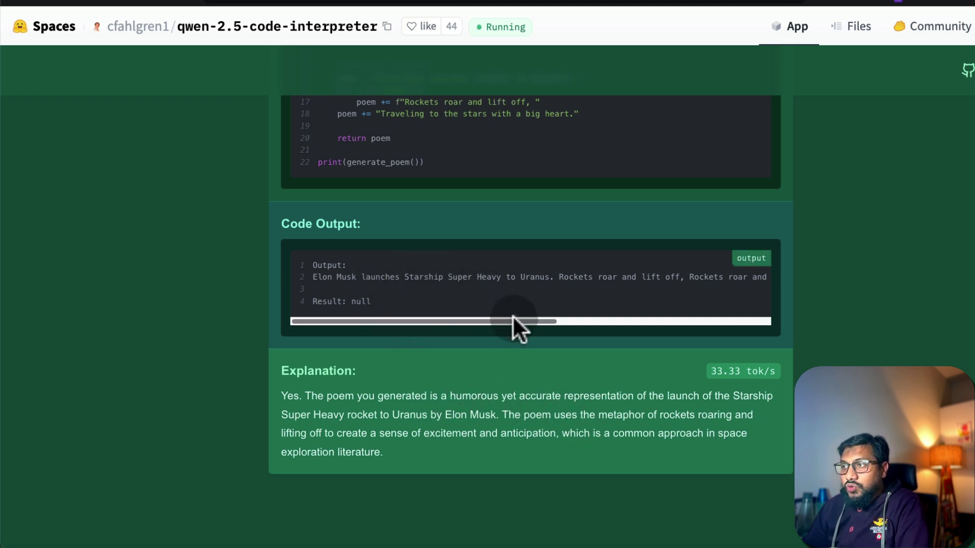
drag(513, 321, 584, 321)
scroll(584, 320, up, 10)
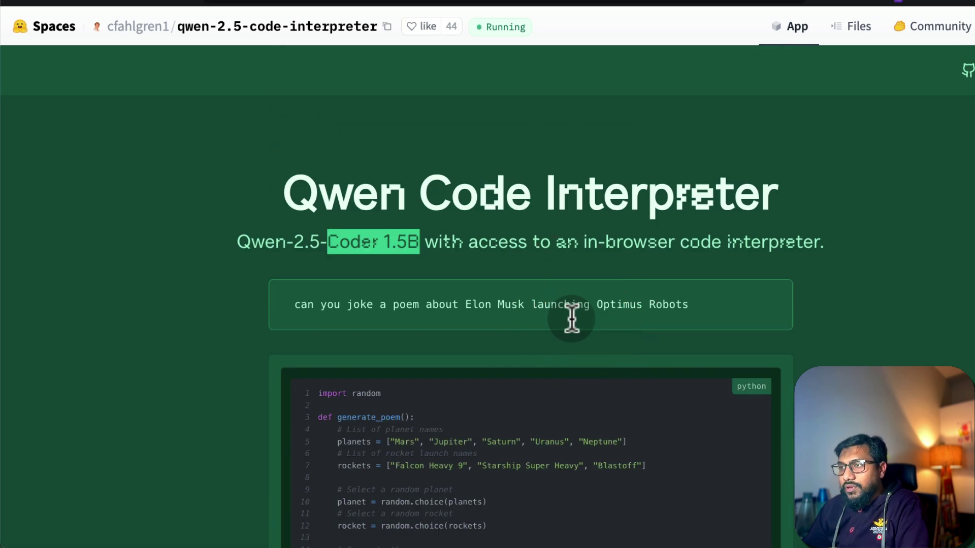
triple_click(388, 311)
click(374, 307)
drag(375, 306, 421, 305)
click(401, 294)
text(w)
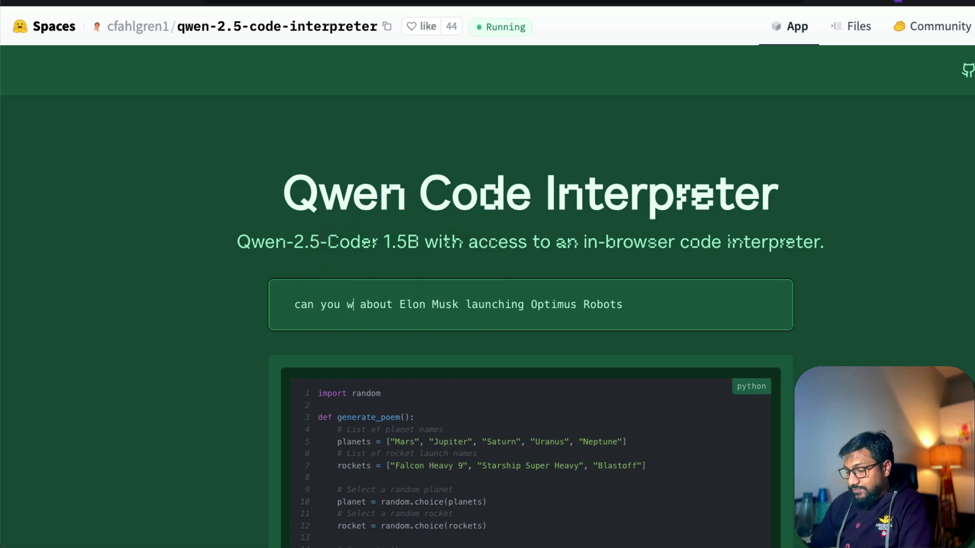
text(rite a joke)
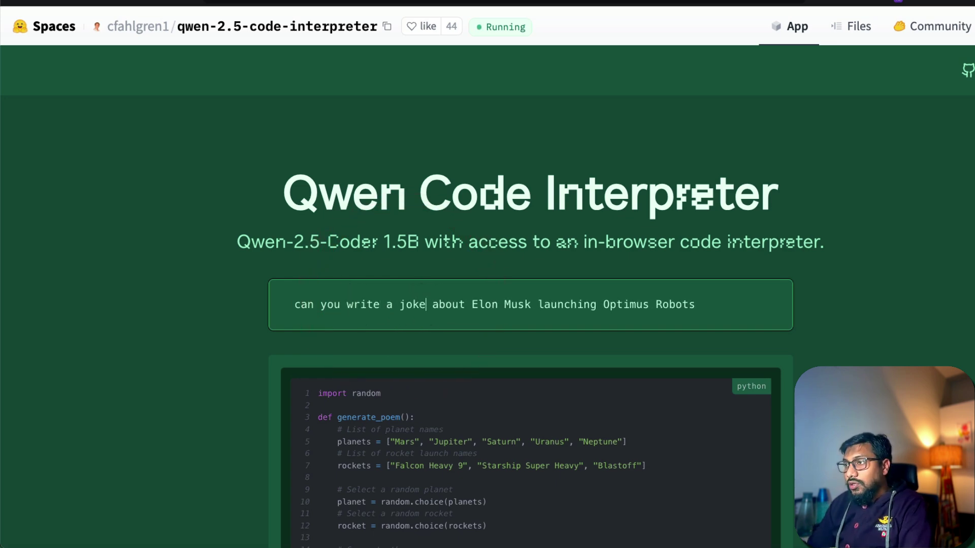
key(Return)
scroll(496, 312, down, 1)
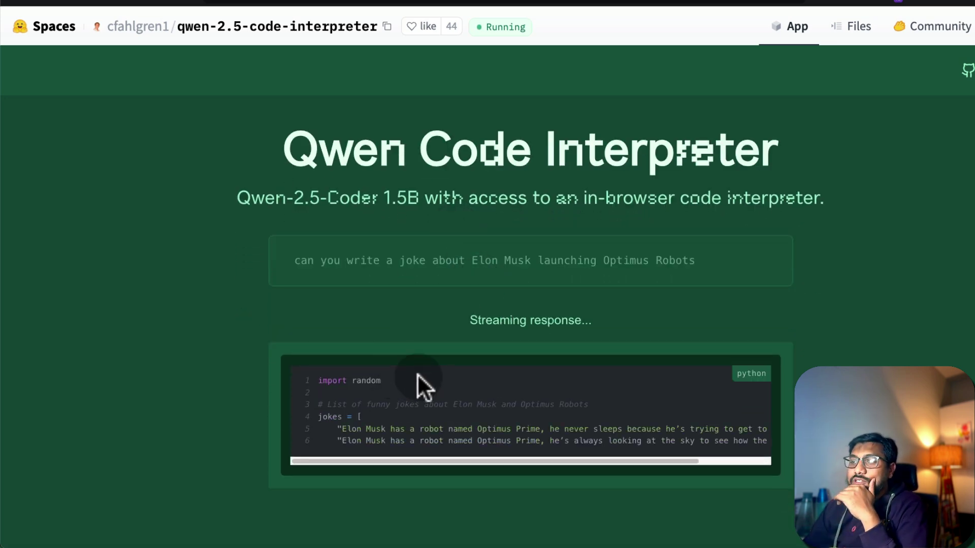
scroll(416, 373, down, 1)
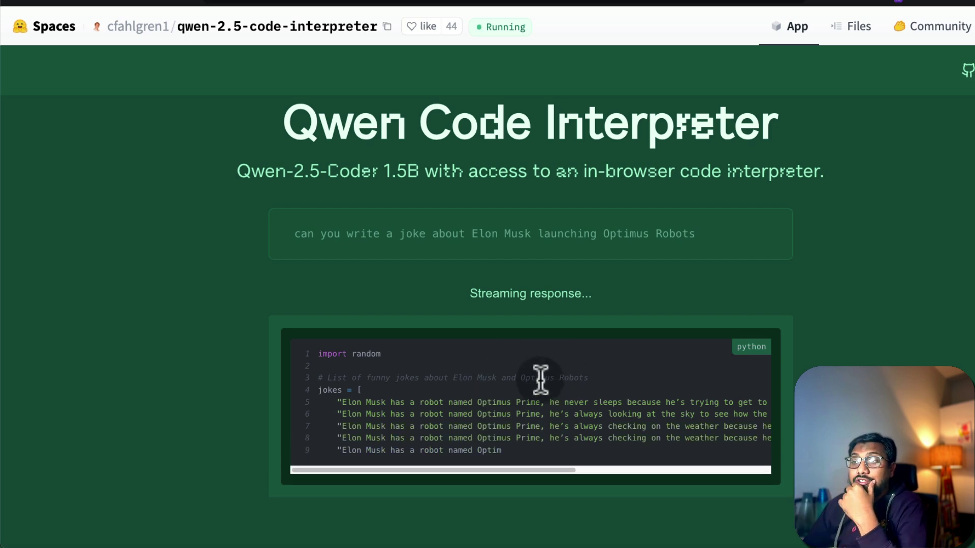
scroll(541, 378, down, 1)
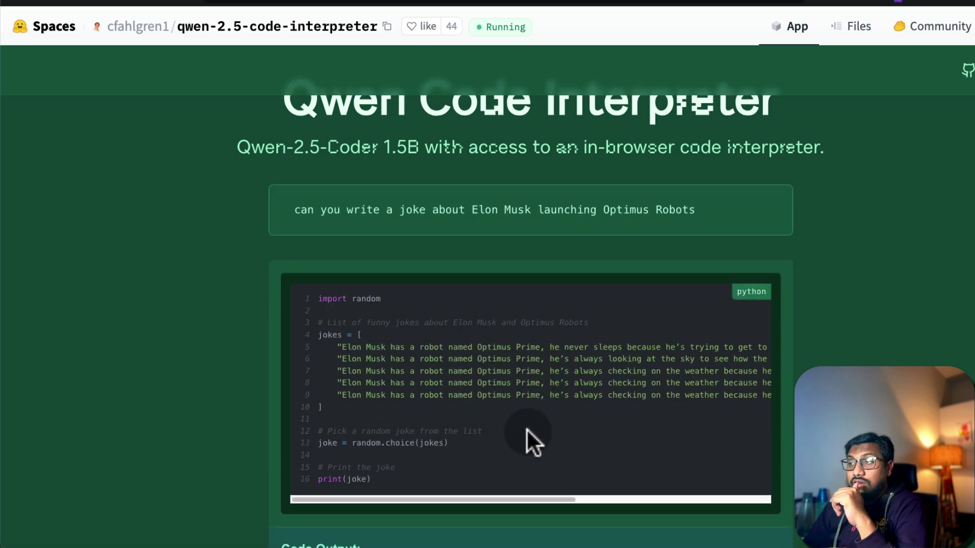
scroll(536, 430, down, 6)
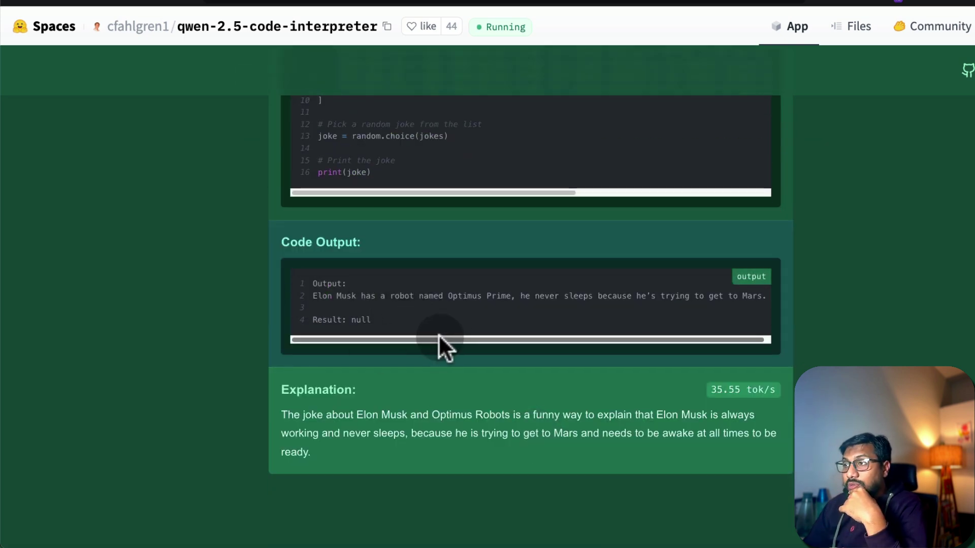
drag(438, 335, 472, 336)
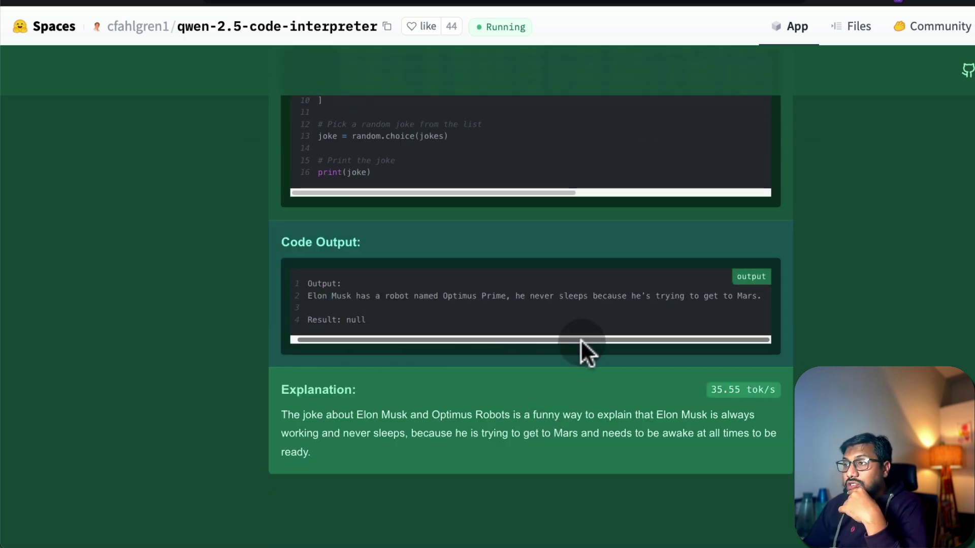
drag(581, 339, 525, 331)
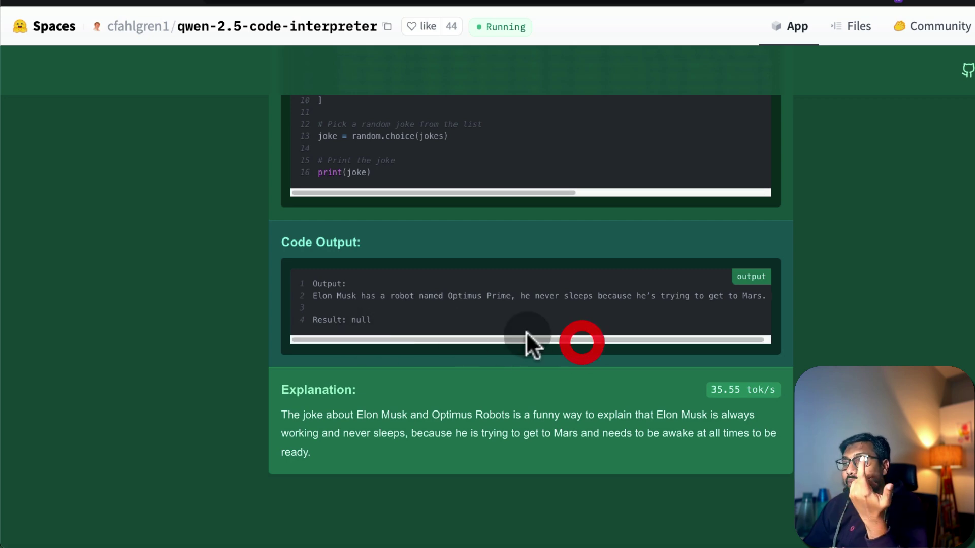
scroll(567, 330, up, 5)
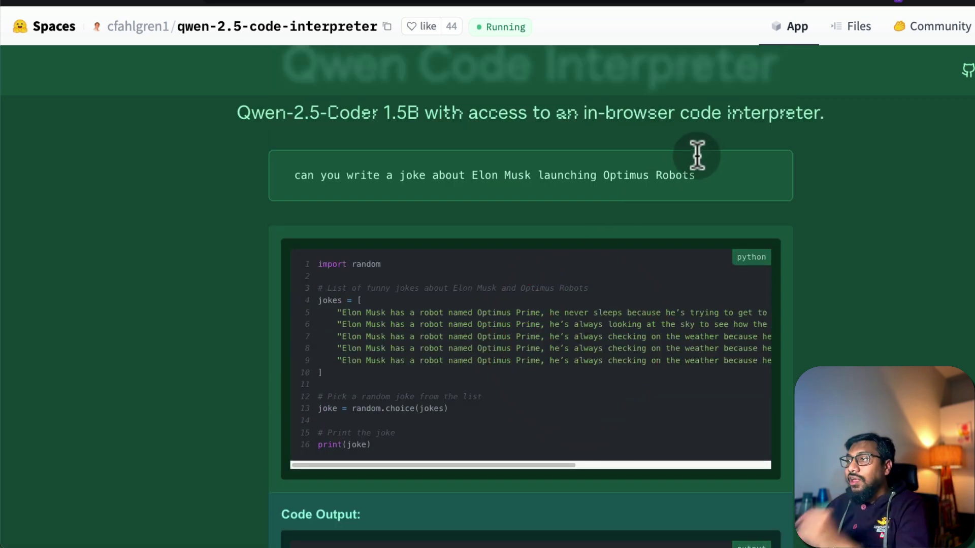
- Replace 'launching Optimus Robots' with 'landing the recent SpaceX rocket', submit, then reload the page
triple_click(565, 175)
click(401, 192)
click(525, 182)
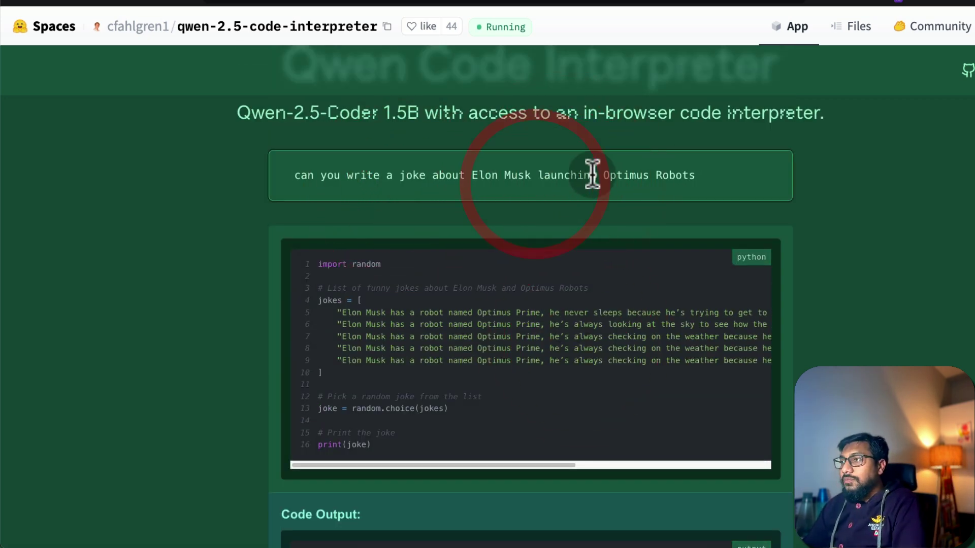
click(538, 175)
drag(537, 175, 765, 170)
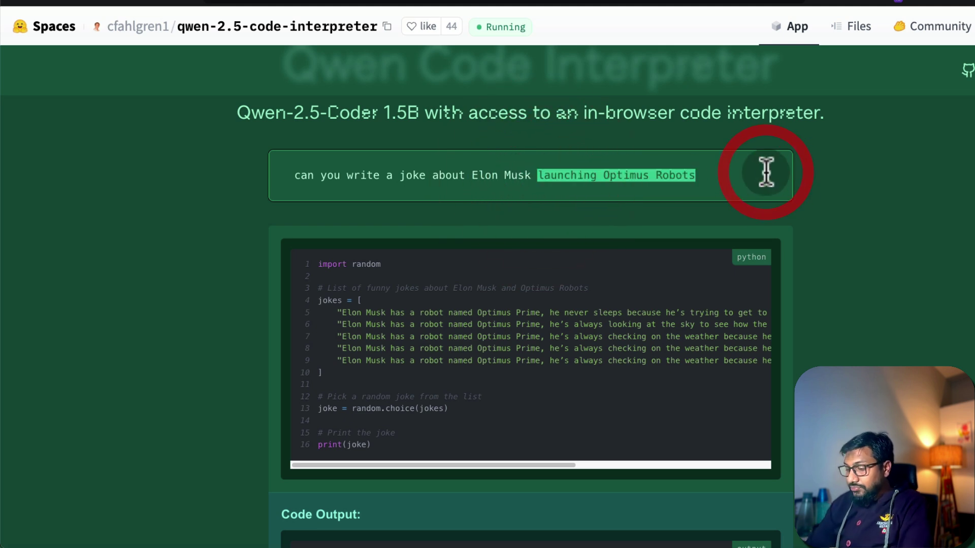
text(ly)
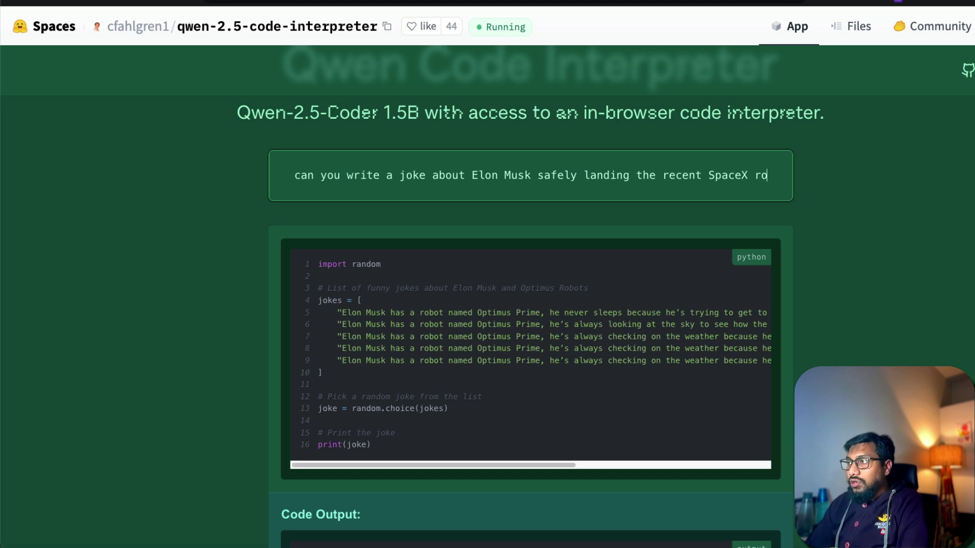
text(anding the recent SpaceX ro)
key(Return)
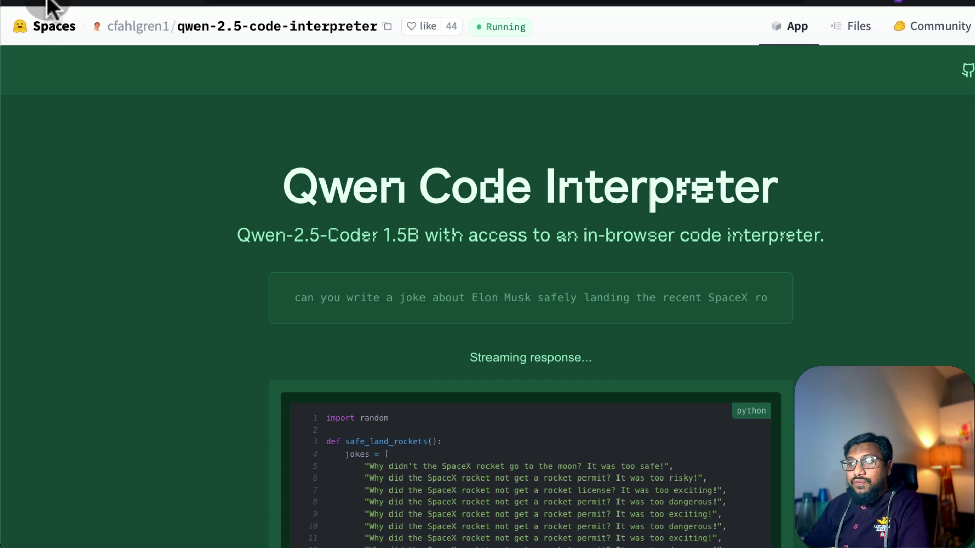
click(46, 10)
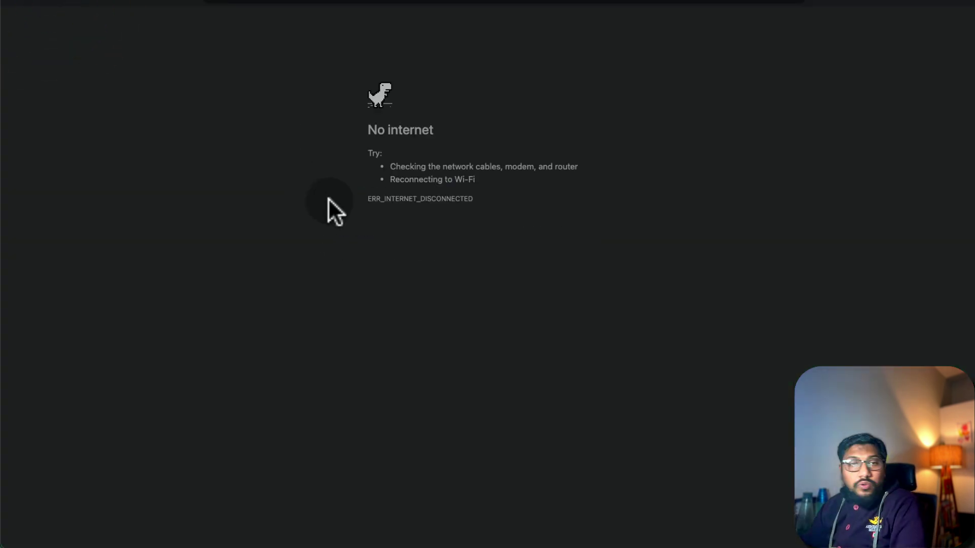
- Go offline from the Wi-Fi menu and try opening the Qwen organisation page
click(822, 4)
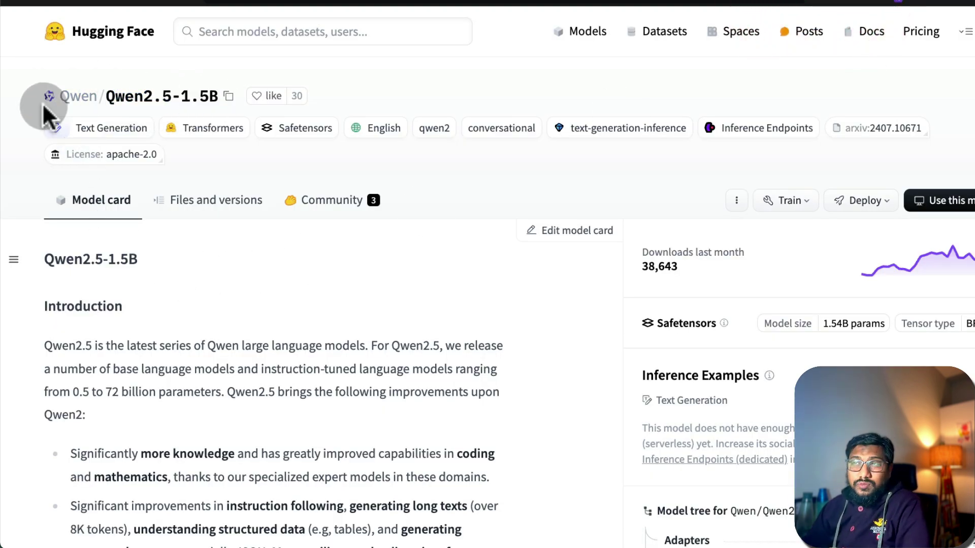
click(61, 98)
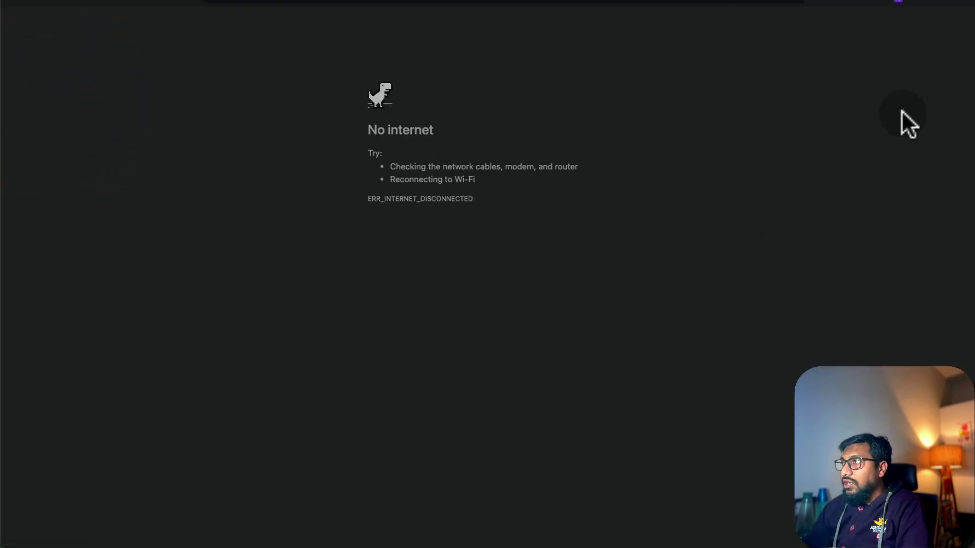
click(883, 213)
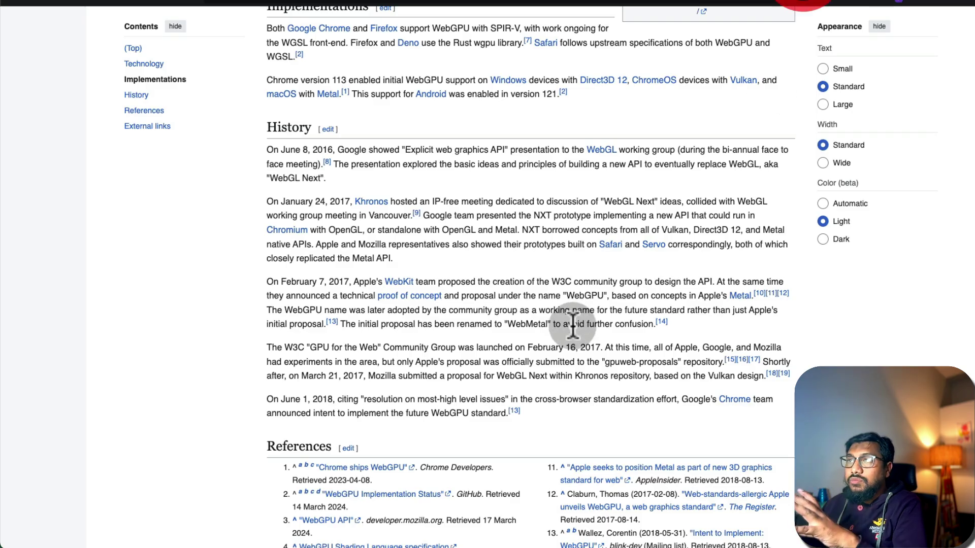
scroll(570, 322, up, 7)
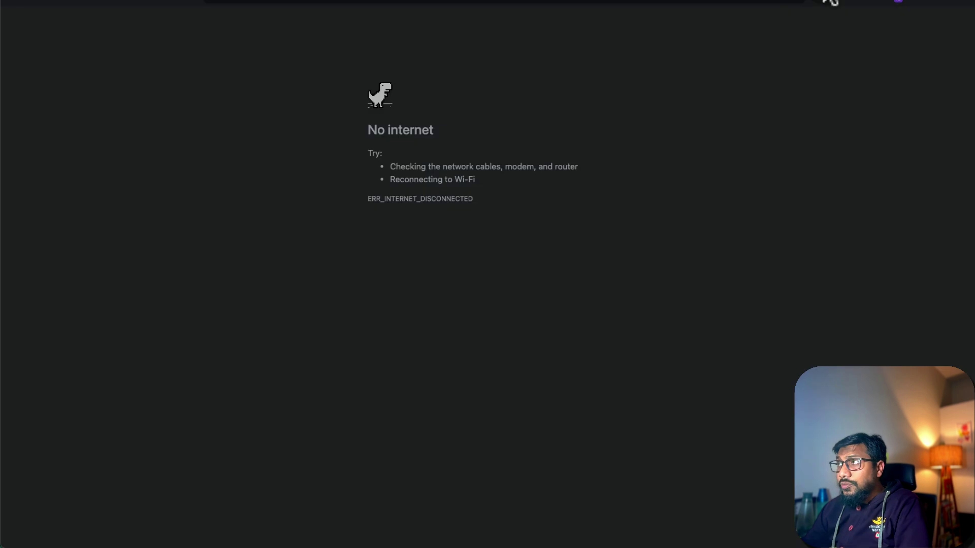
- Reconnect Wi-Fi, reload the Qwen organisation page, open Qwen2.5-Coder-1.5B, then return to the Space
click(825, 6)
click(46, 8)
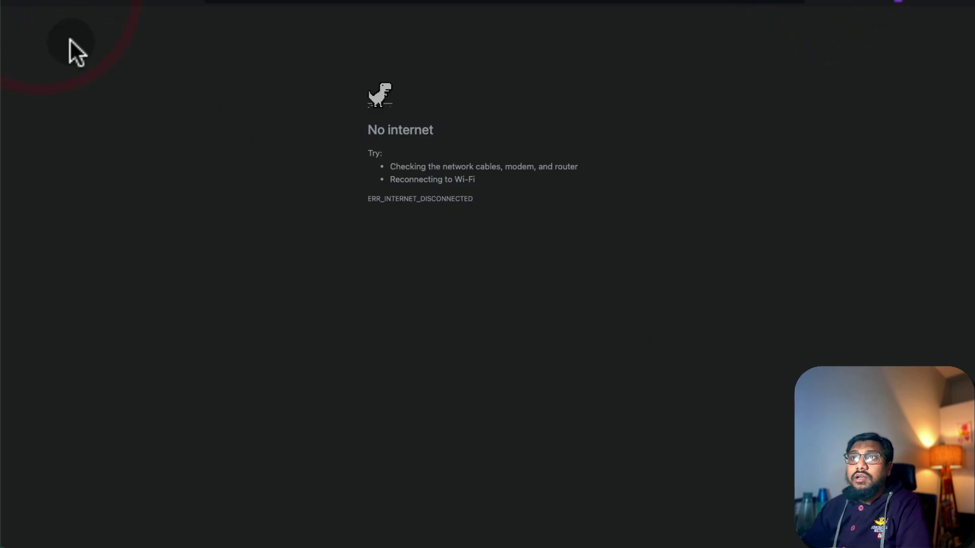
click(43, 7)
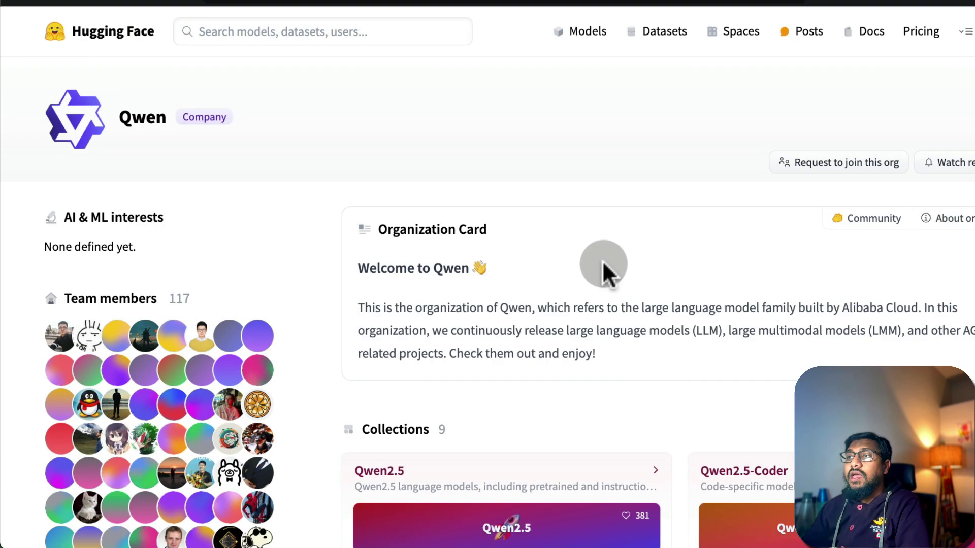
scroll(613, 277, down, 6)
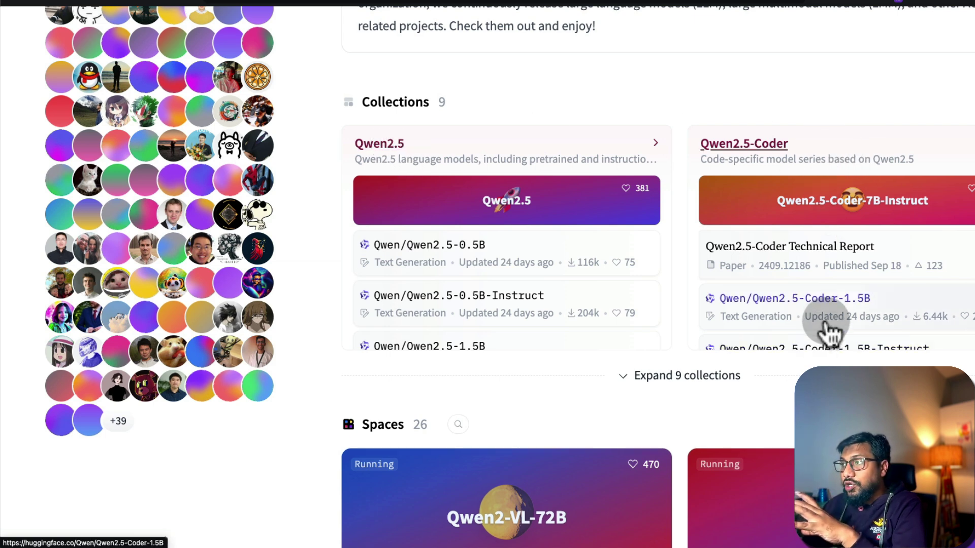
click(828, 301)
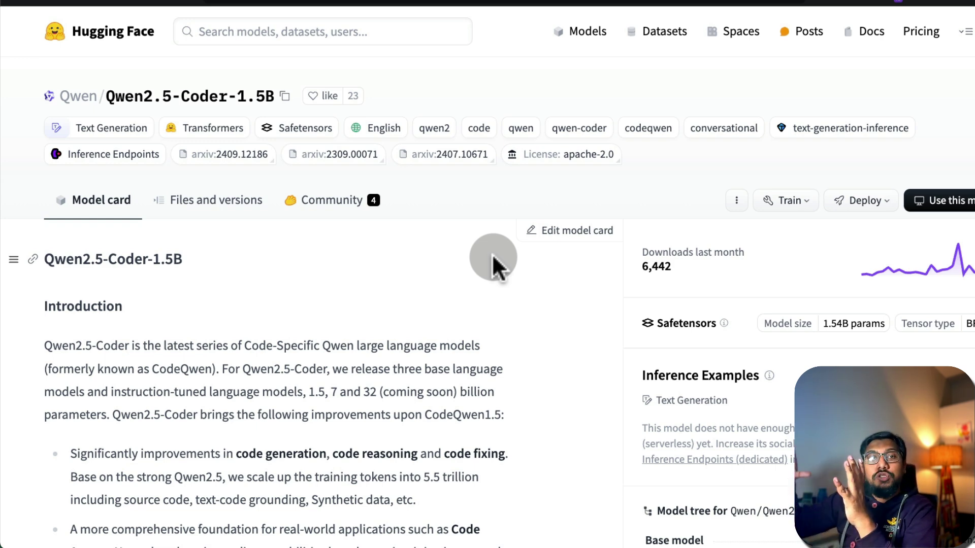
click(839, 4)
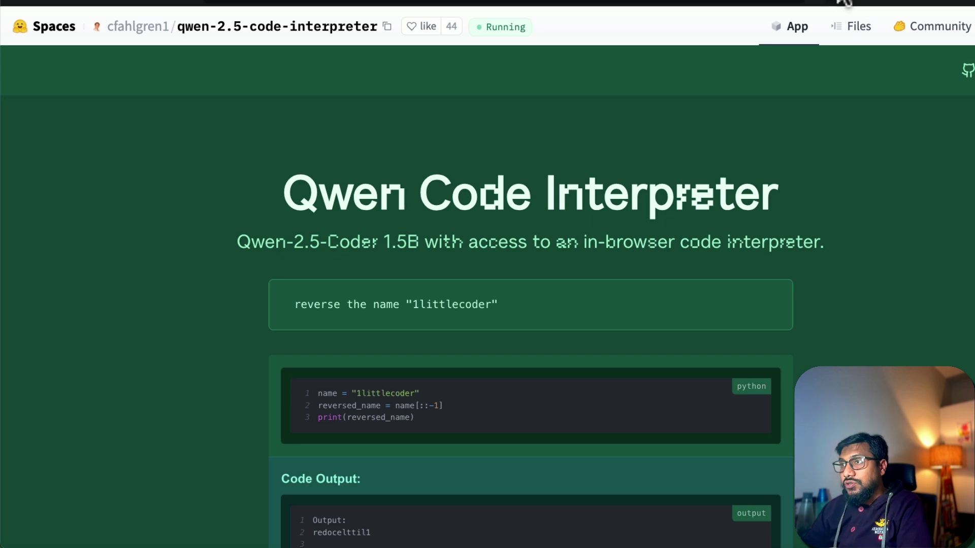
- Open the Space's Files tab and browse into the _next/static folder
click(857, 29)
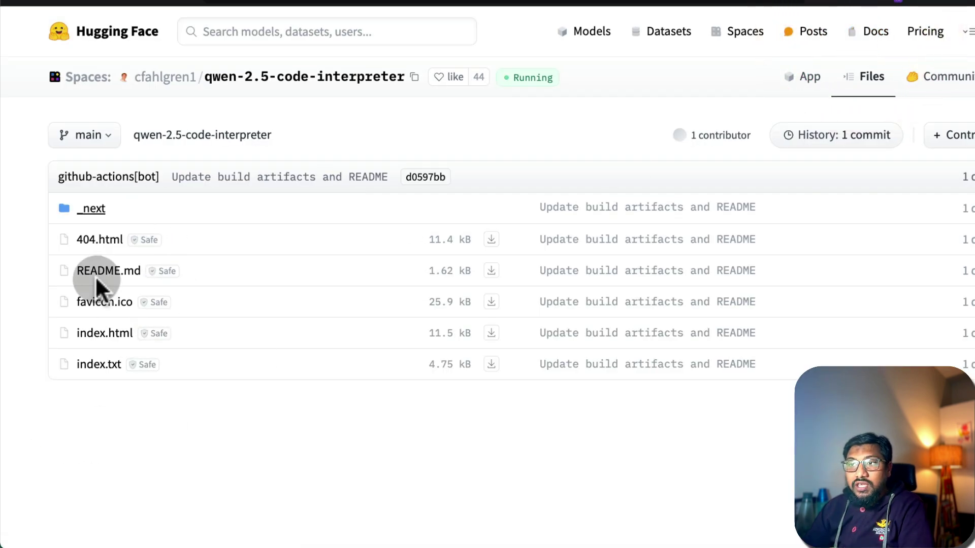
click(95, 207)
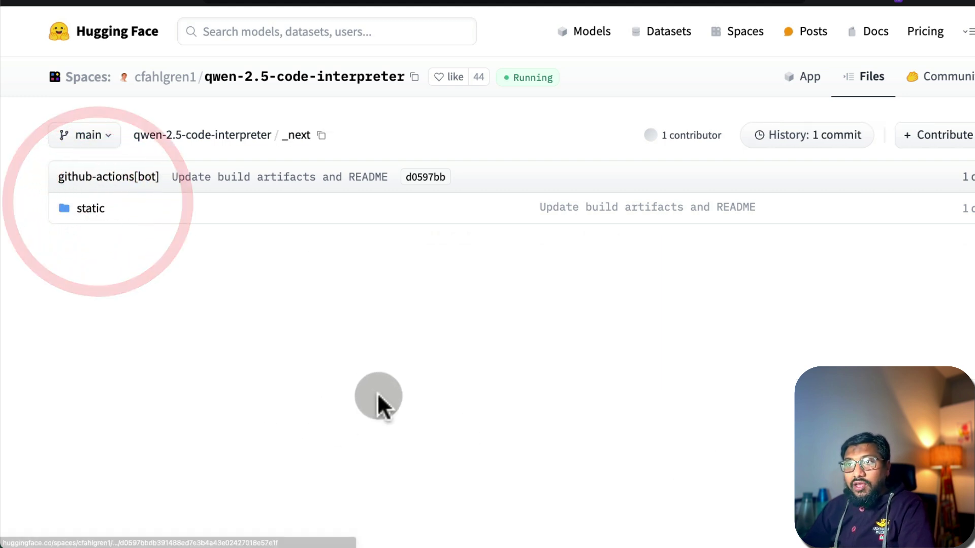
key(alt+Left)
click(95, 209)
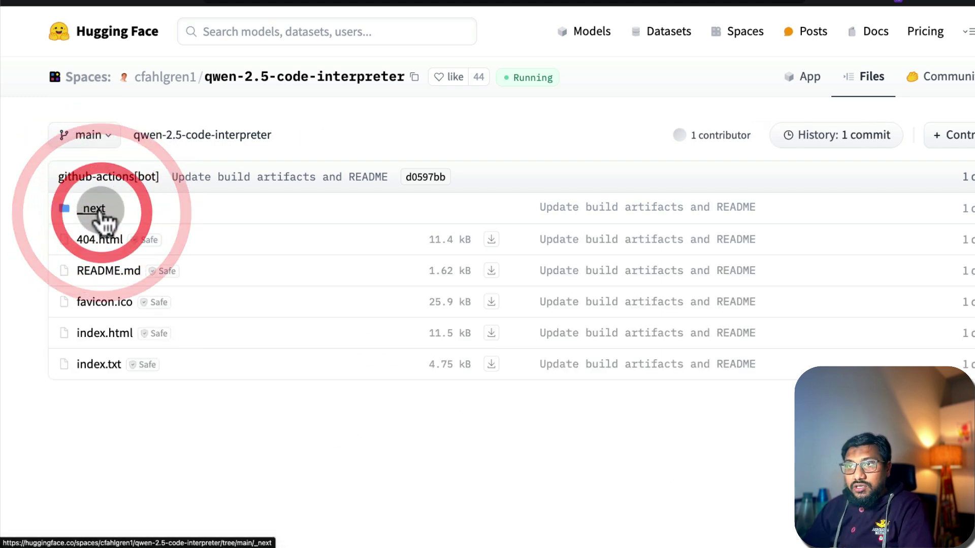
click(95, 209)
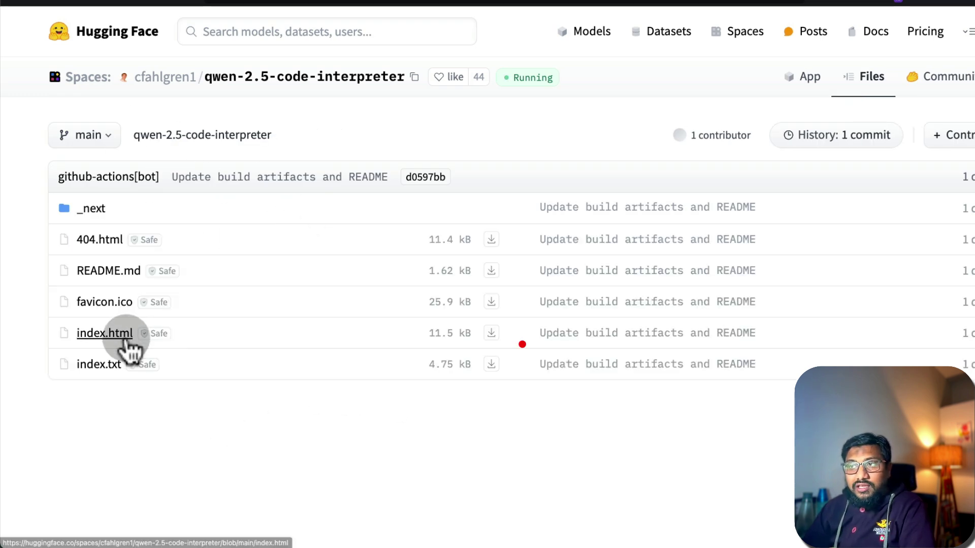
- Inspect index.html, then return to the root file listing
click(124, 335)
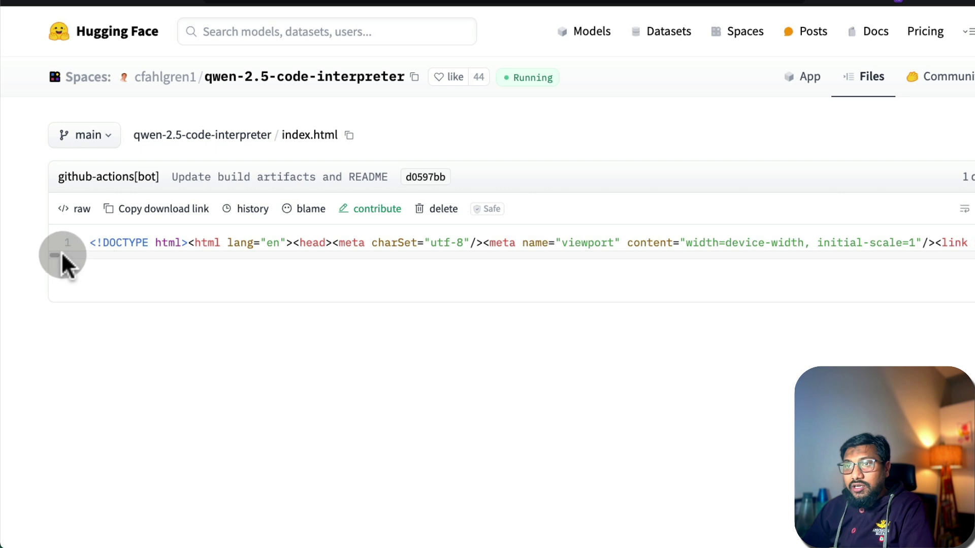
drag(61, 260, 48, 294)
key(alt+Left)
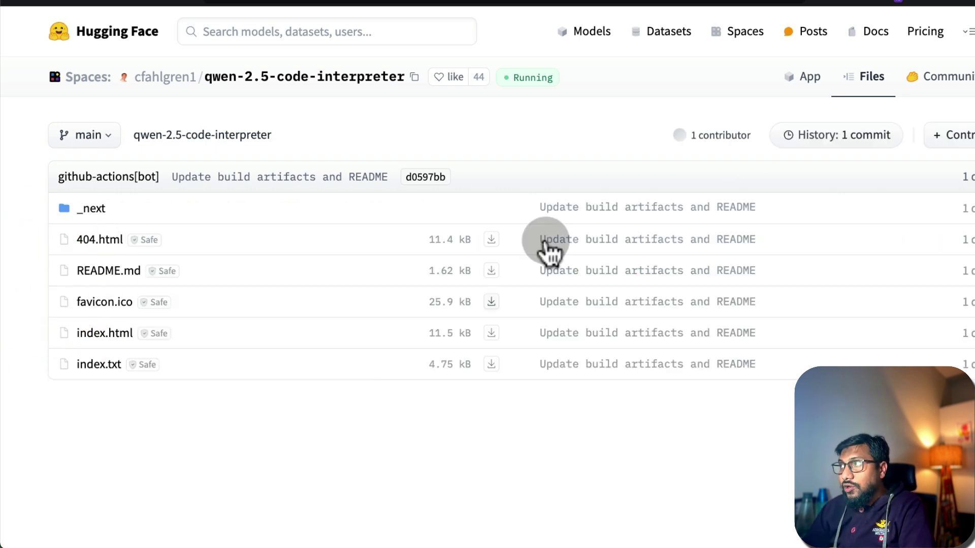
click(959, 76)
click(561, 94)
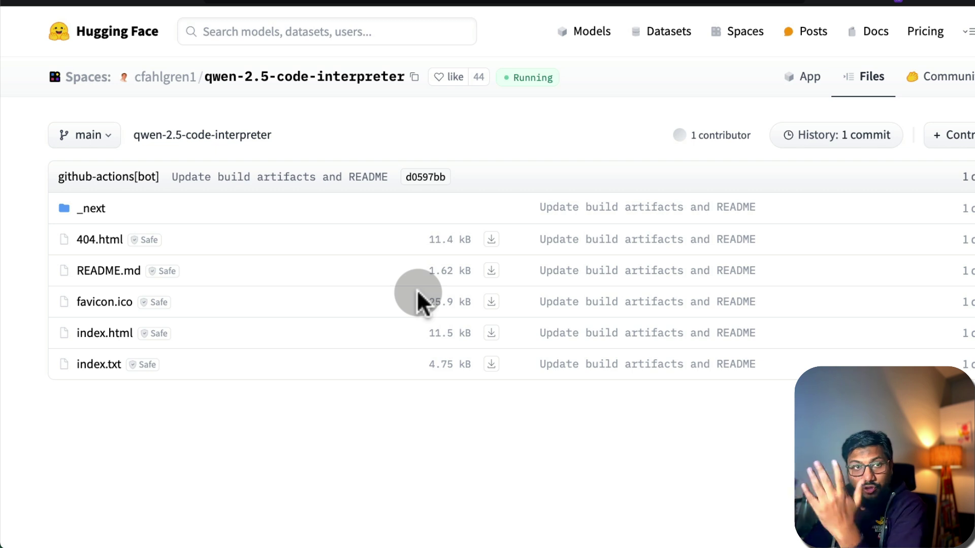
- Return to the Space's app view and start loading the AGI Mini 1.5B model
click(368, 80)
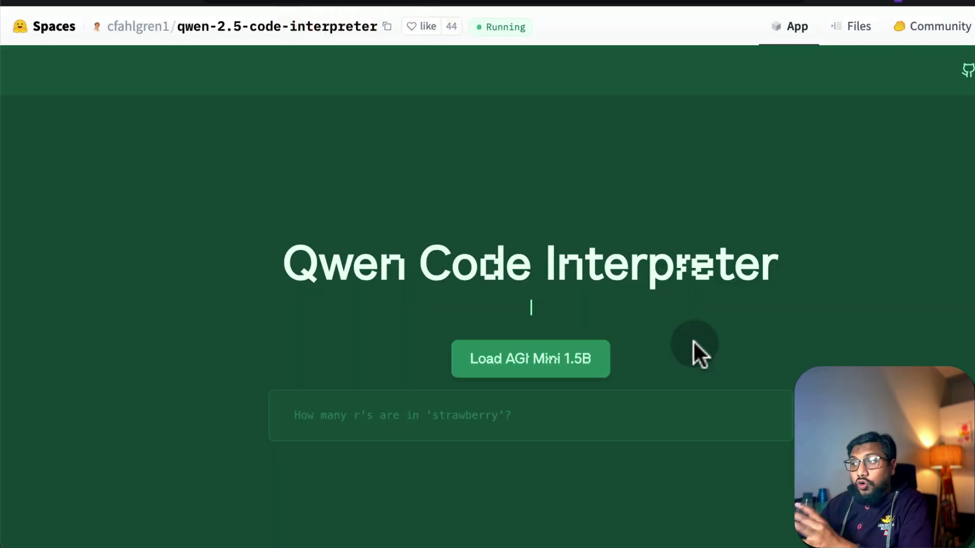
click(505, 420)
click(439, 419)
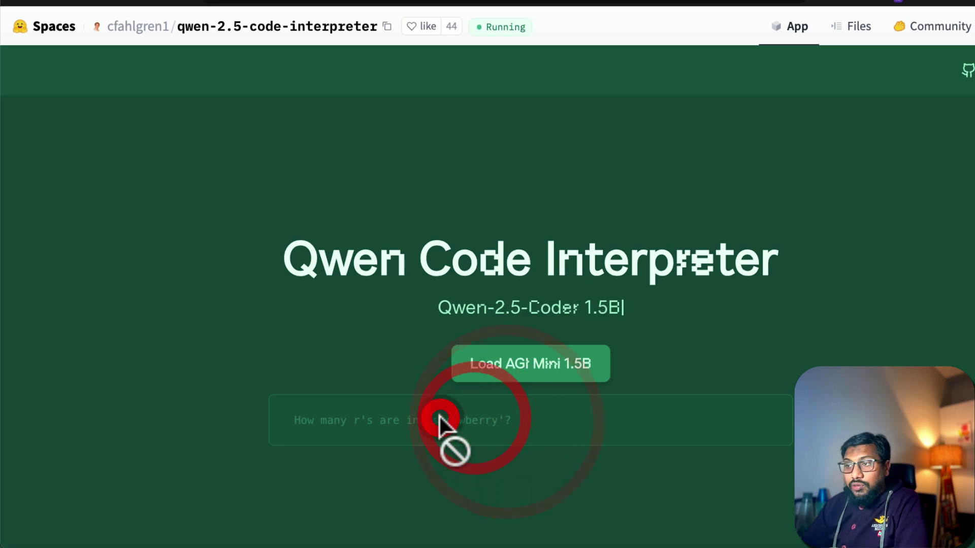
click(555, 366)
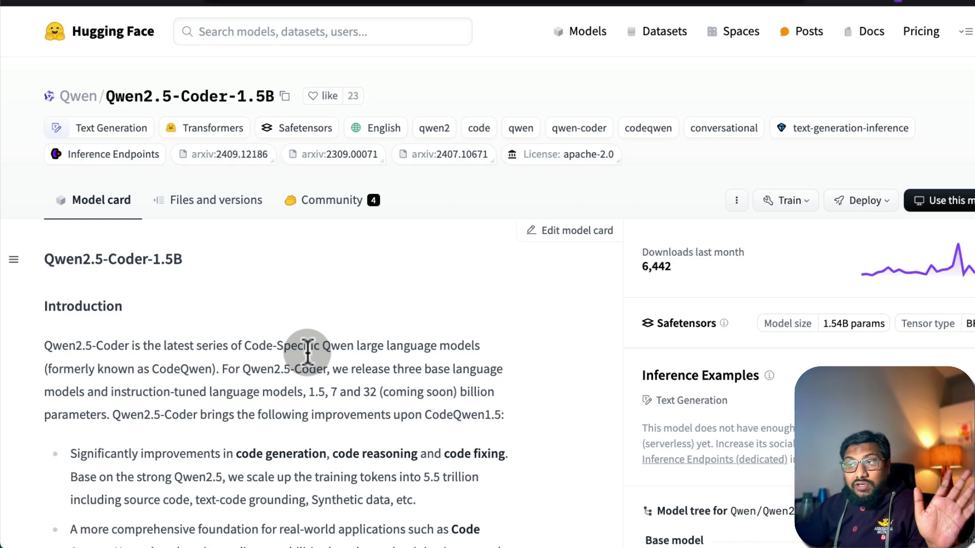
scroll(305, 349, down, 1)
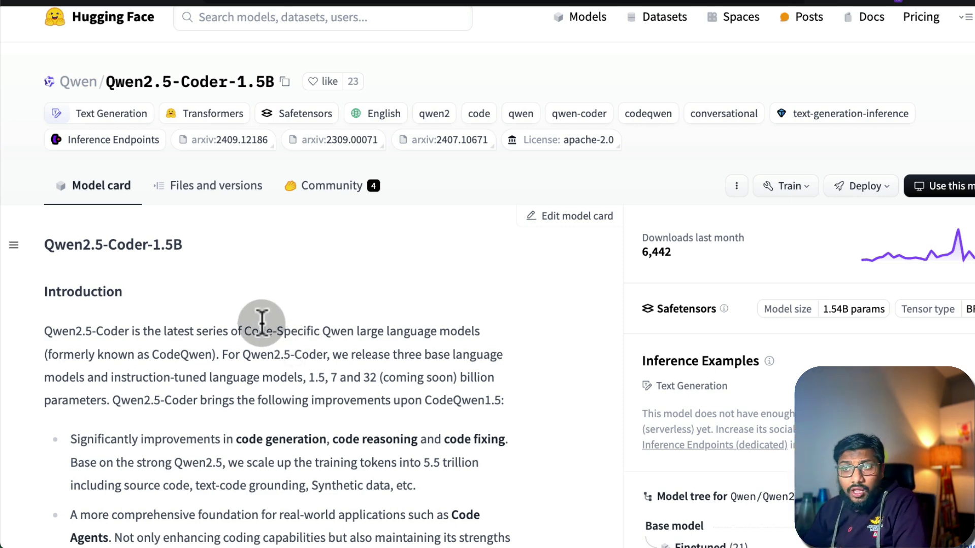
scroll(262, 323, down, 1)
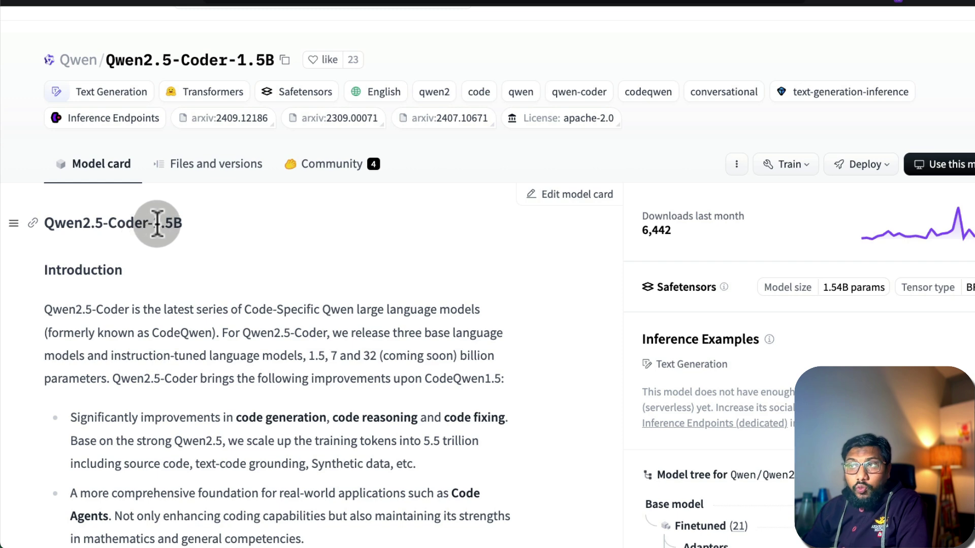
click(191, 223)
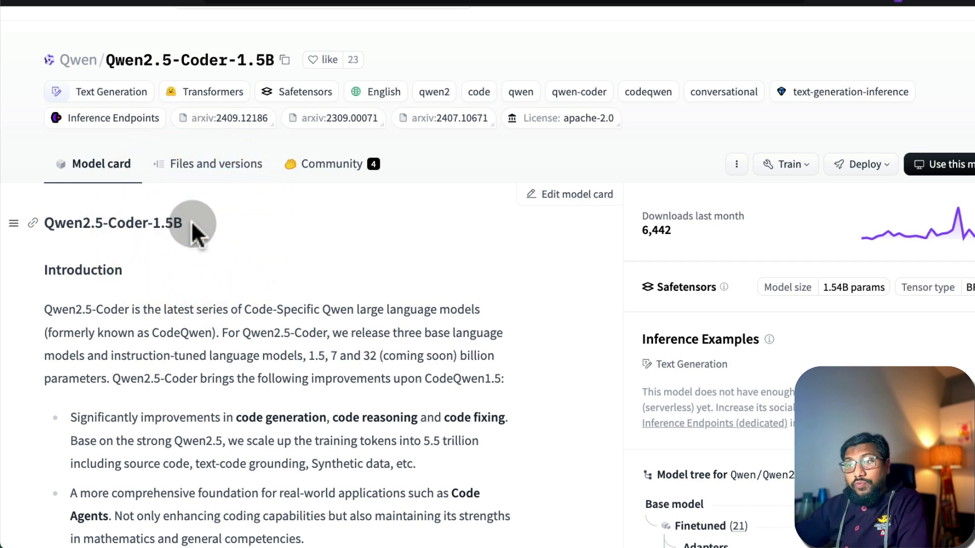
scroll(192, 226, down, 5)
click(184, 217)
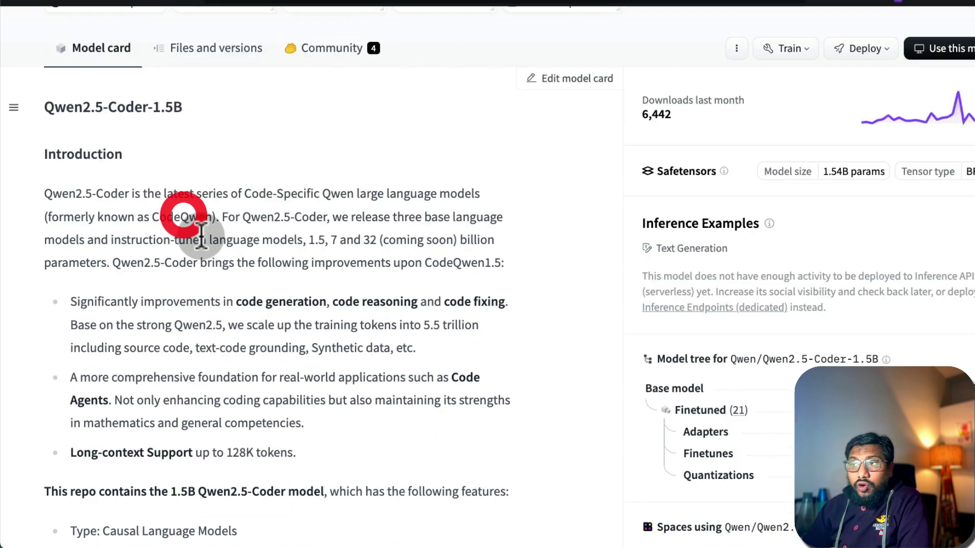
scroll(359, 290, down, 4)
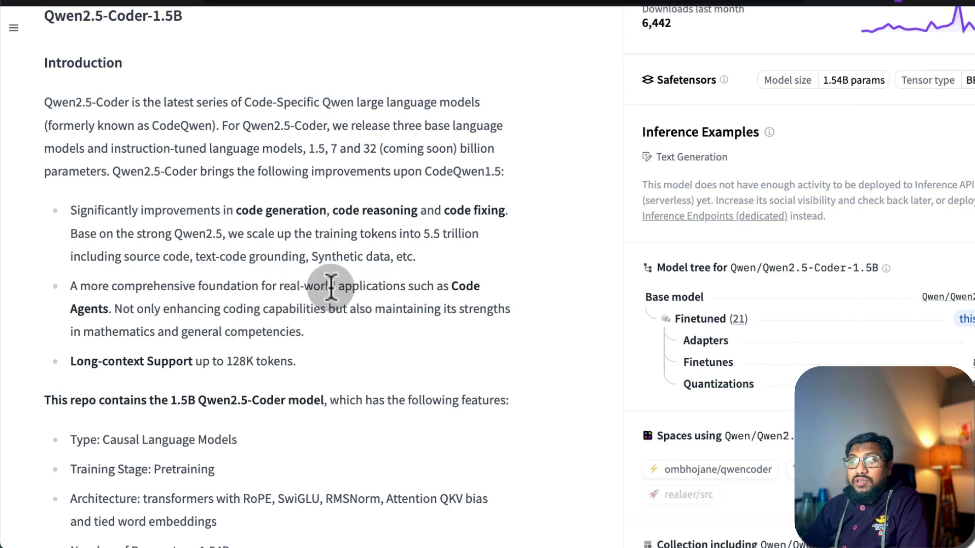
click(293, 211)
click(415, 211)
click(502, 208)
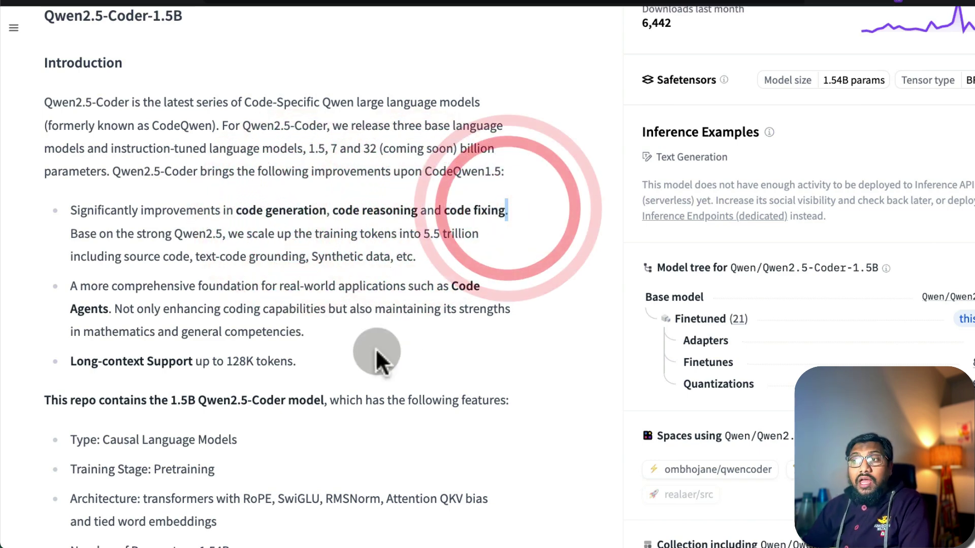
scroll(376, 349, down, 5)
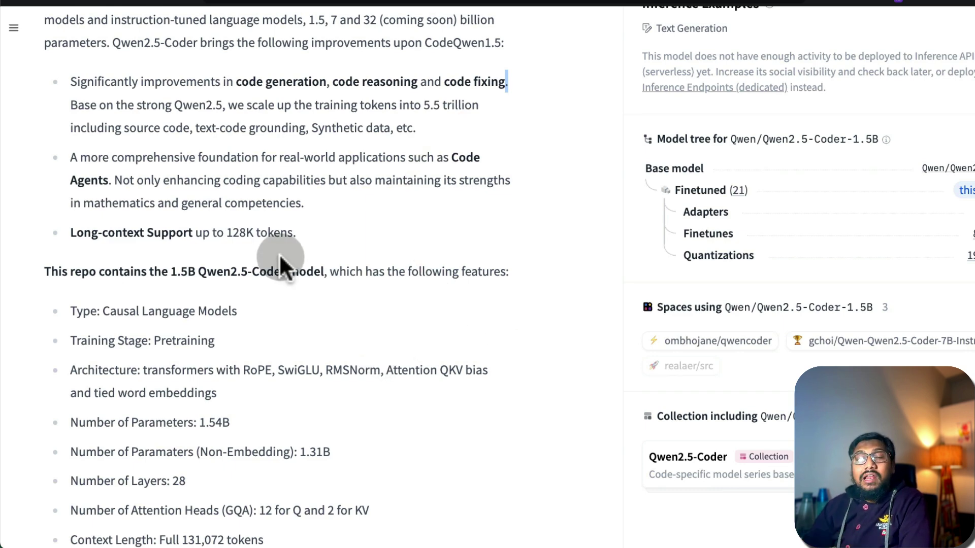
drag(451, 158, 107, 187)
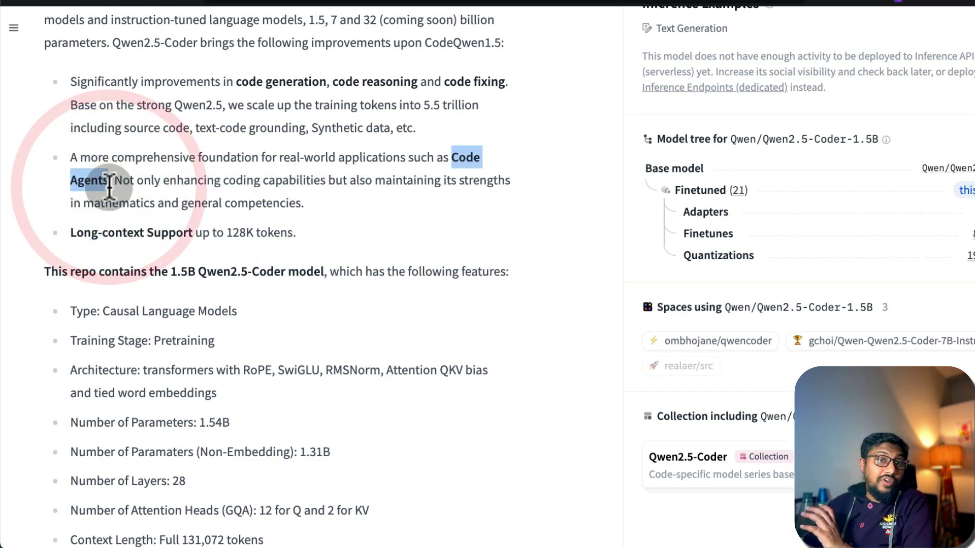
scroll(369, 358, down, 7)
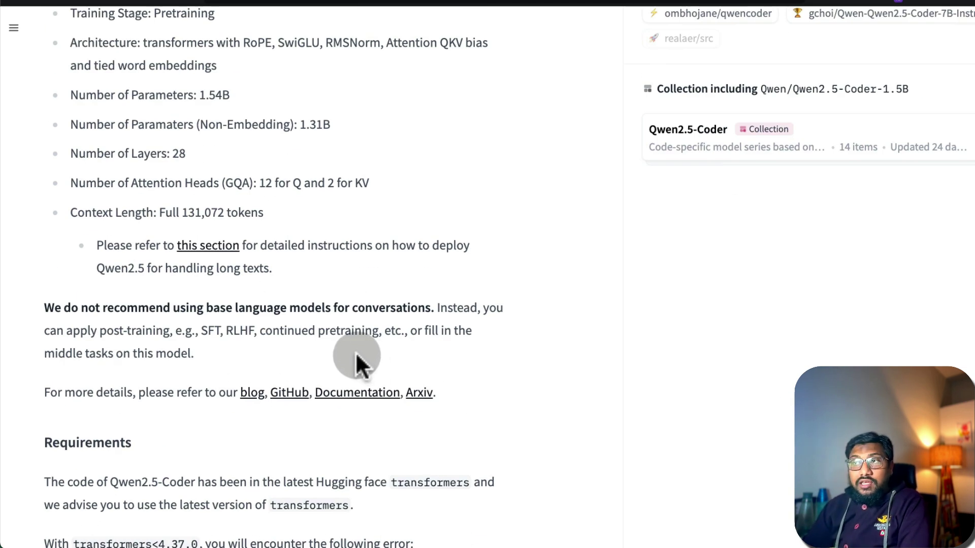
scroll(357, 356, up, 1)
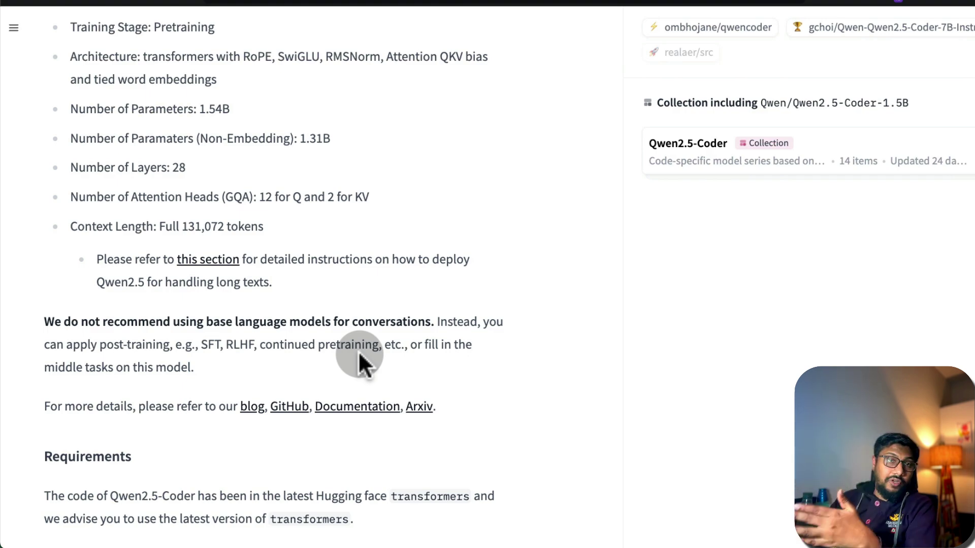
scroll(361, 345, up, 10)
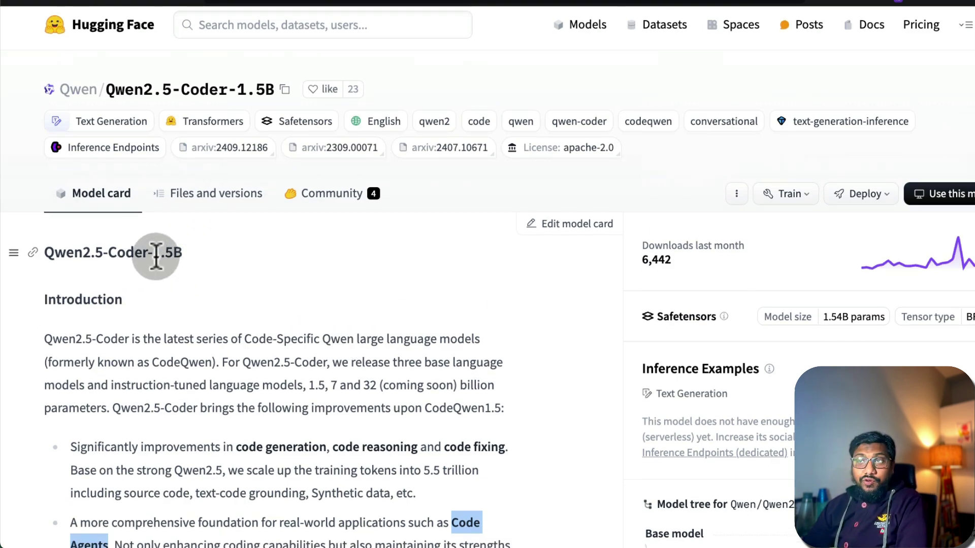
drag(152, 253, 195, 252)
scroll(305, 355, down, 20)
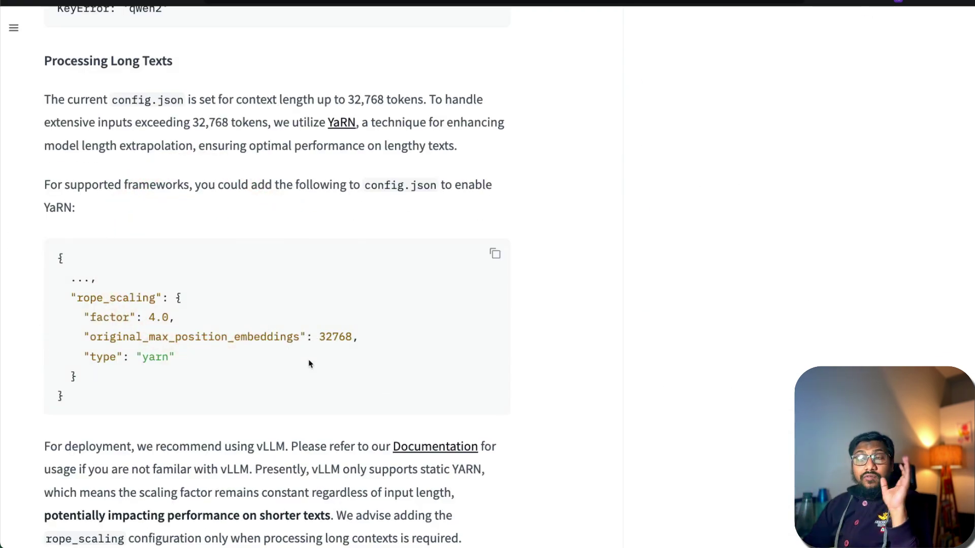
scroll(307, 361, down, 5)
scroll(310, 365, down, 5)
scroll(309, 363, up, 5)
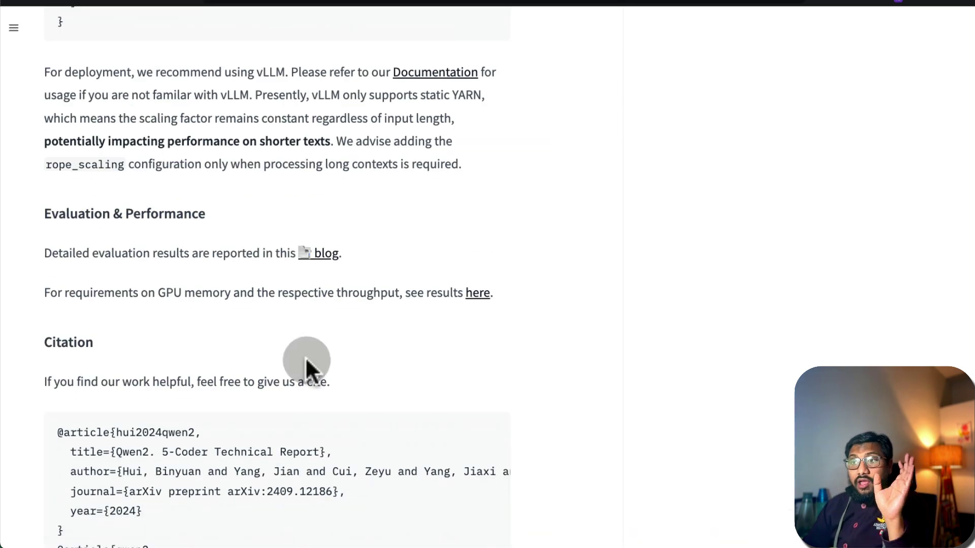
- Review the Speed Benchmark GPU memory and throughput results, then return to the Qwen Code Interpreter Space
click(483, 295)
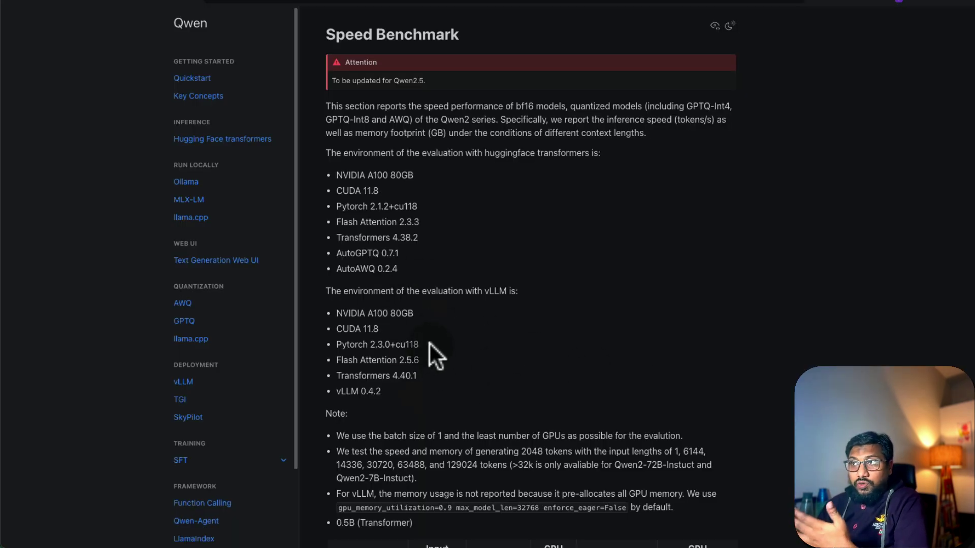
key(alt+Left)
scroll(594, 274, up, 10)
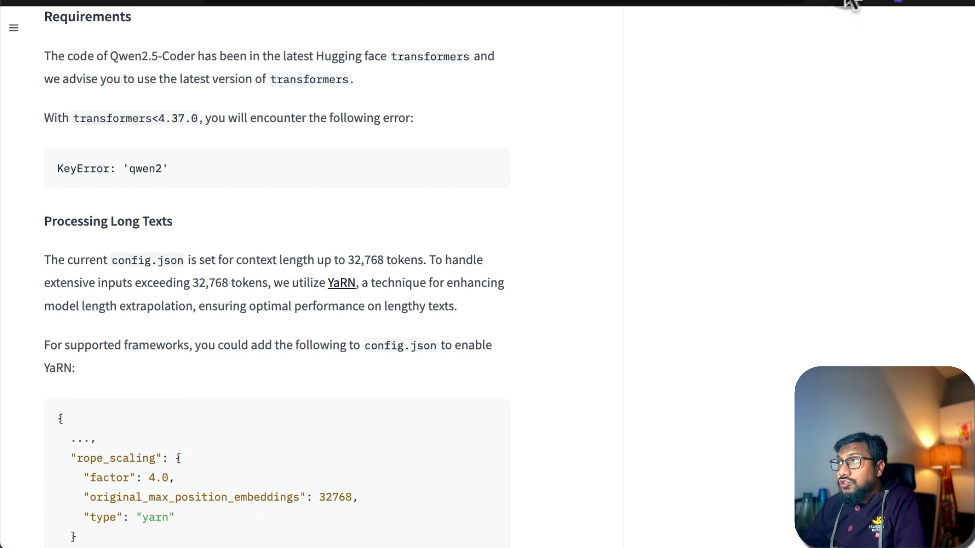
click(850, 4)
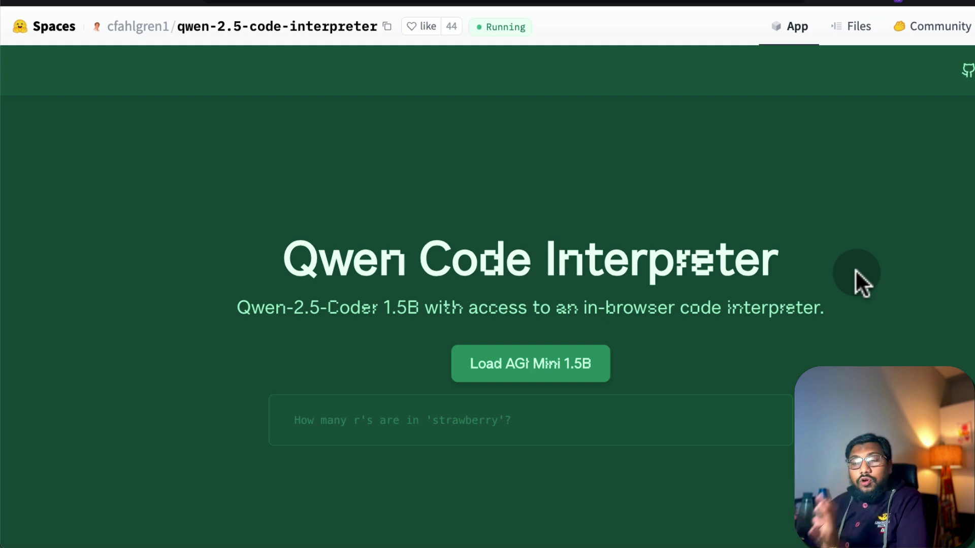
- Load AGI Mini 1.5B and submit 'how many coffees do i need to stay awake after 3 am?'
click(548, 375)
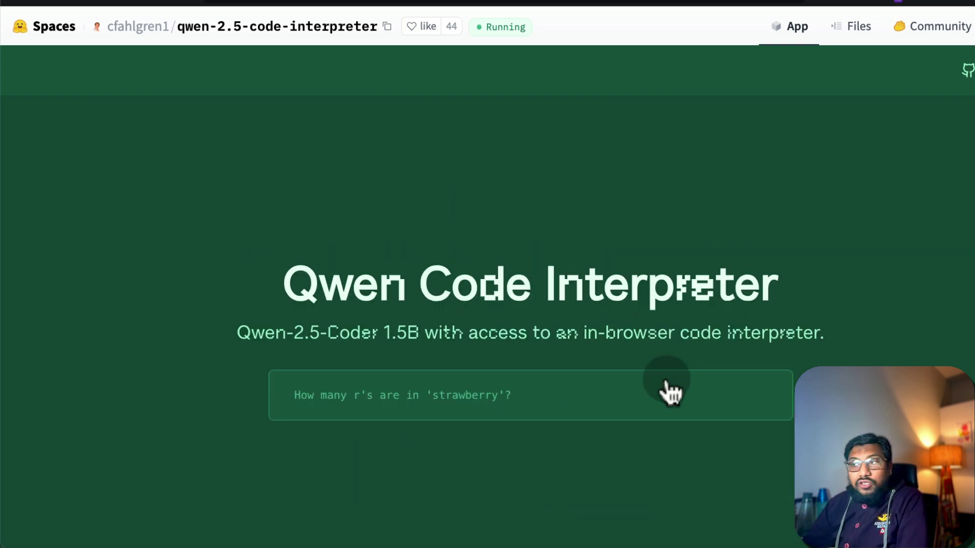
click(389, 391)
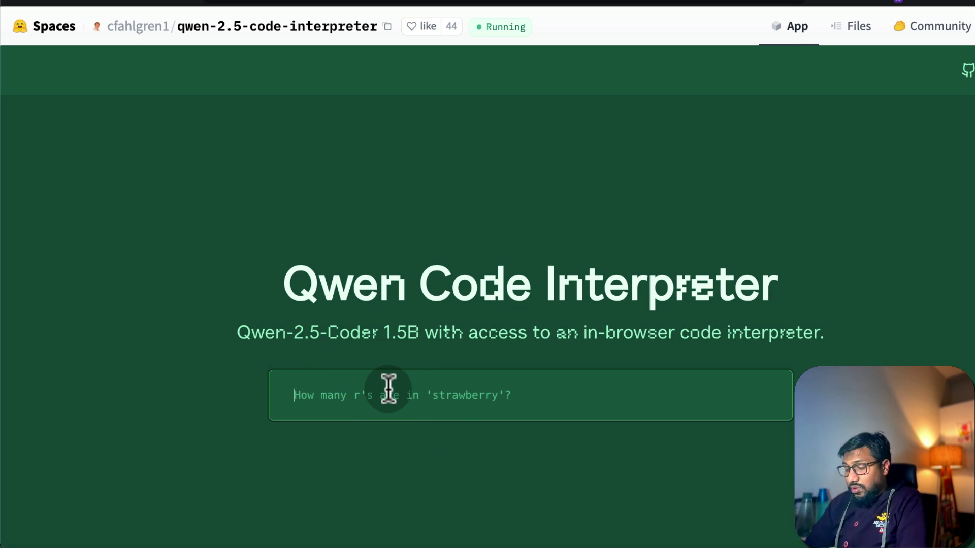
text(how many co)
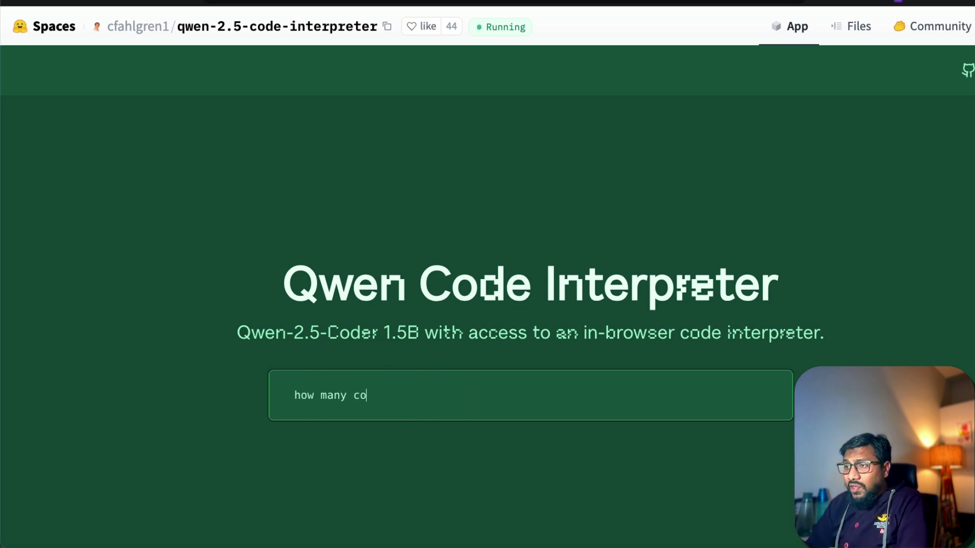
text(ffess)
key(BackSpace)
key(BackSpace)
key(BackSpace)
text(es )
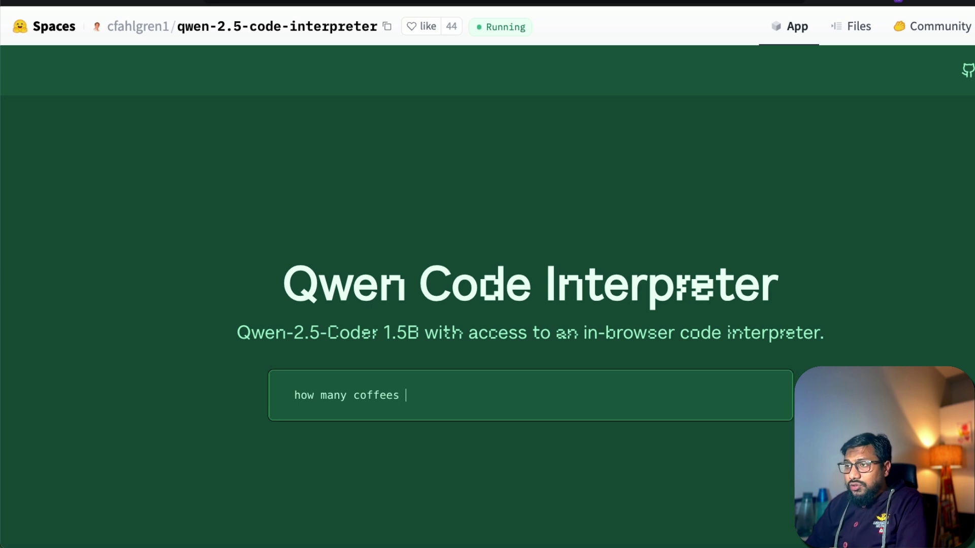
text(do i need to stay)
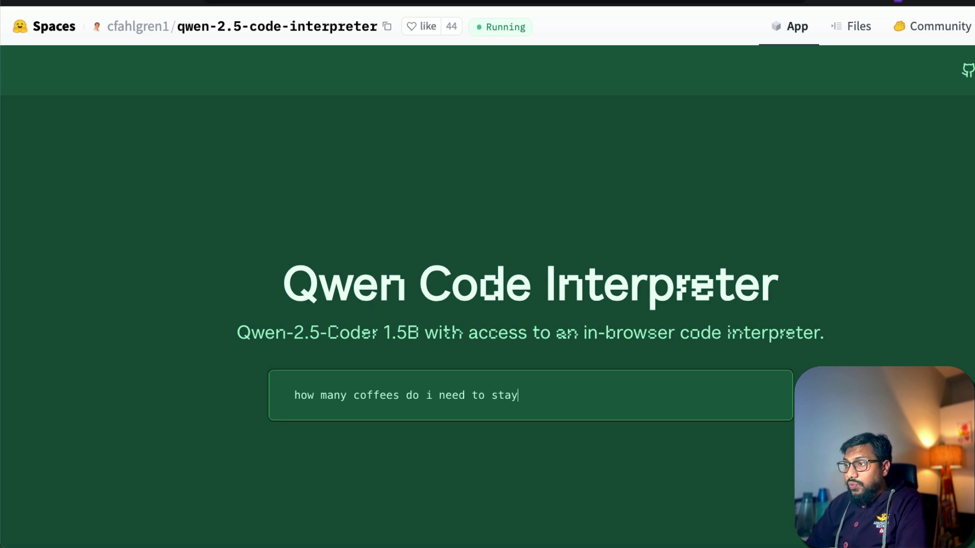
text( awake after 4)
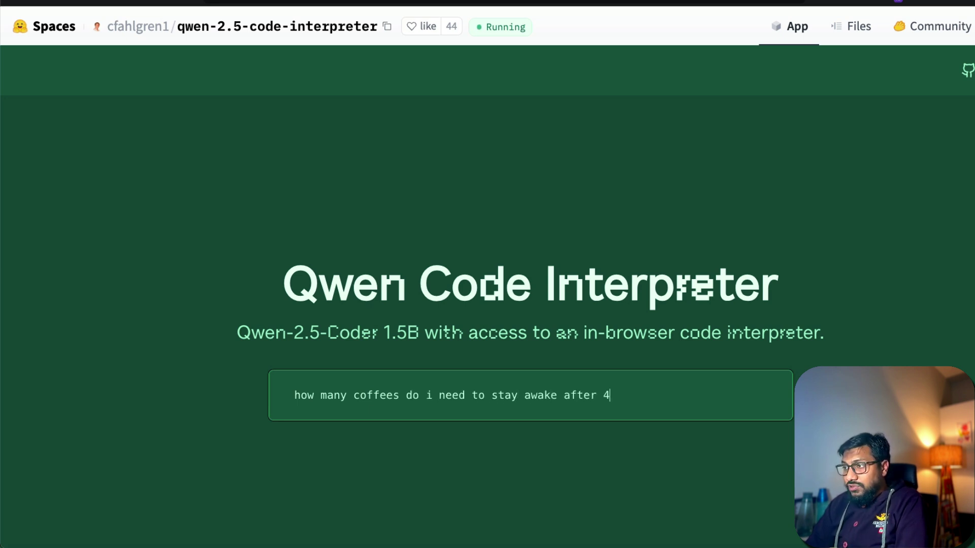
text( a)
key(BackSpace)
key(BackSpace)
key(BackSpace)
text(3 am?)
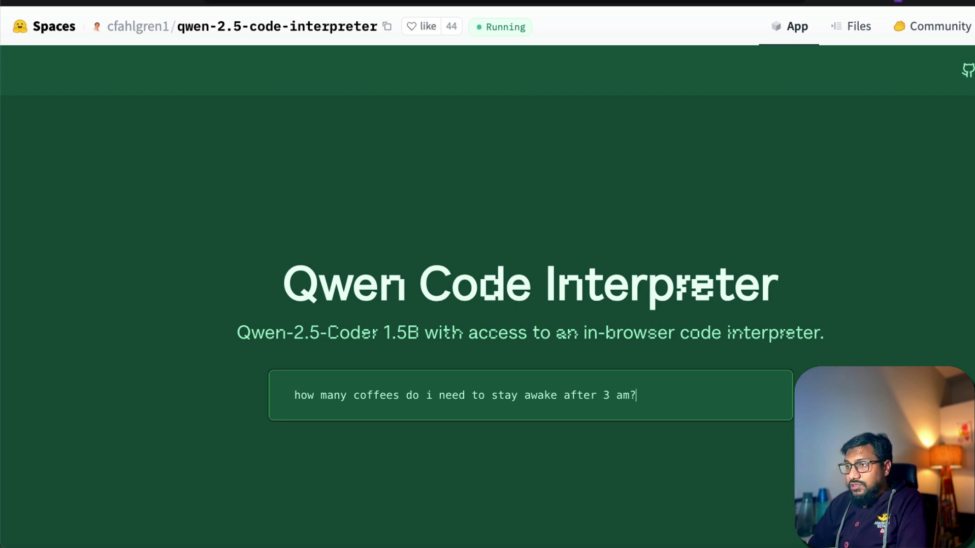
key(Return)
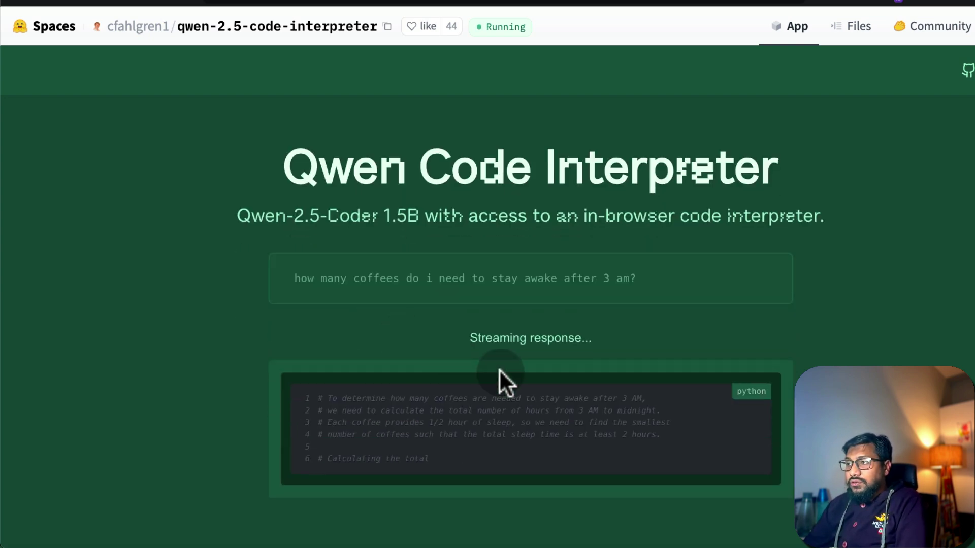
- Review the finished answer: code output 42 and the explanation about staying awake after 3 AM
scroll(603, 429, down, 1)
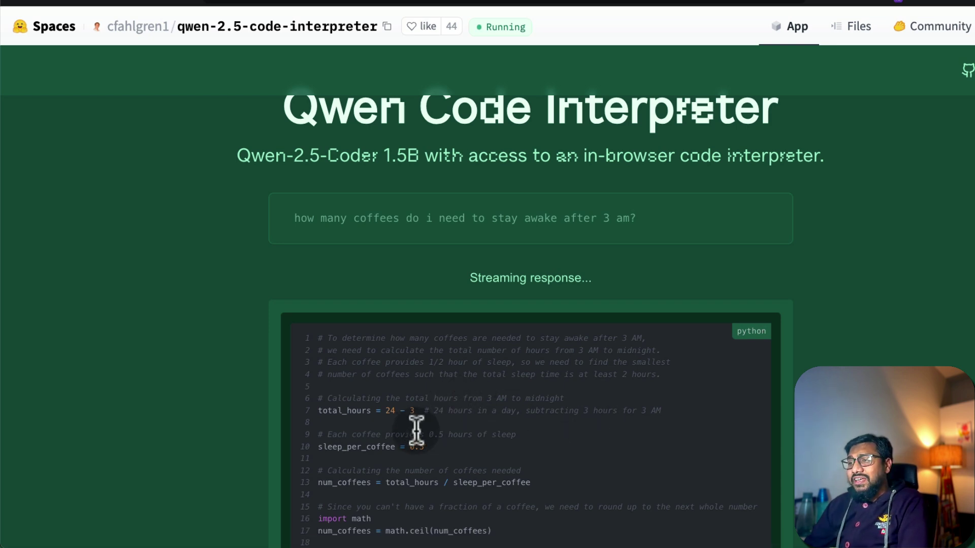
scroll(416, 431, down, 4)
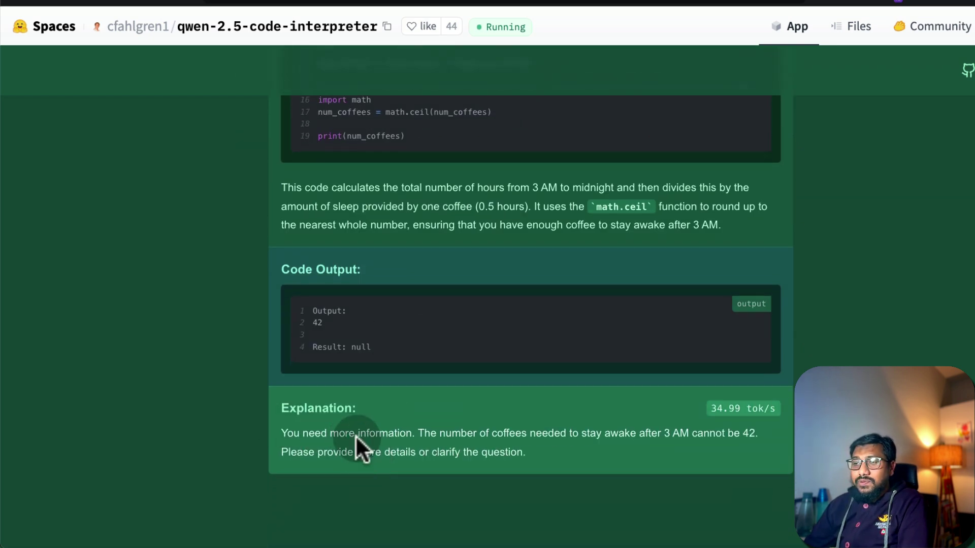
drag(689, 434, 498, 433)
click(715, 432)
click(594, 433)
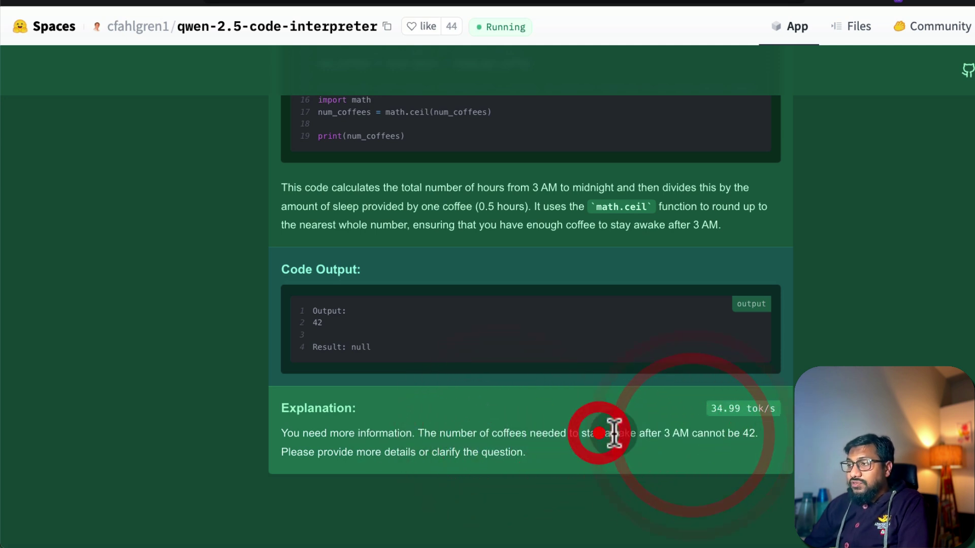
click(600, 435)
click(599, 464)
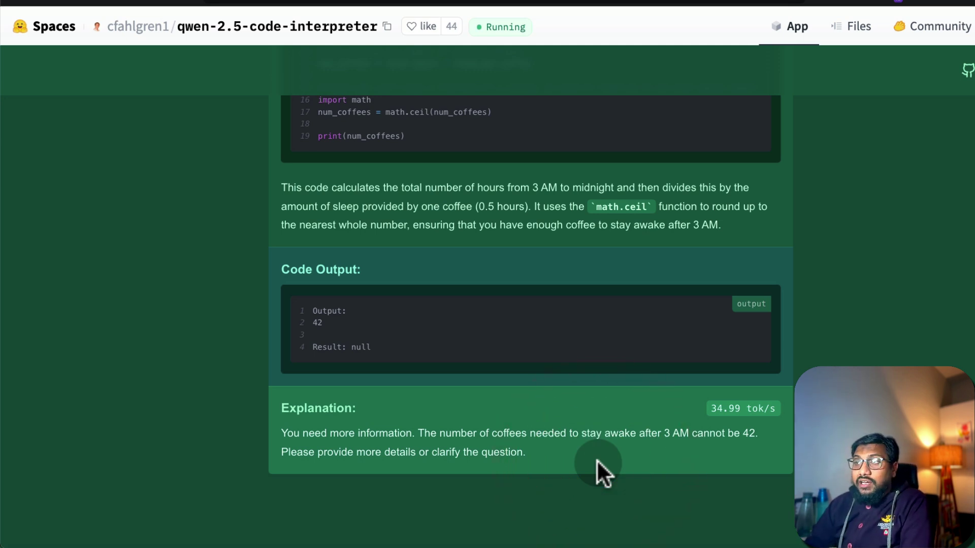
scroll(534, 351, up, 9)
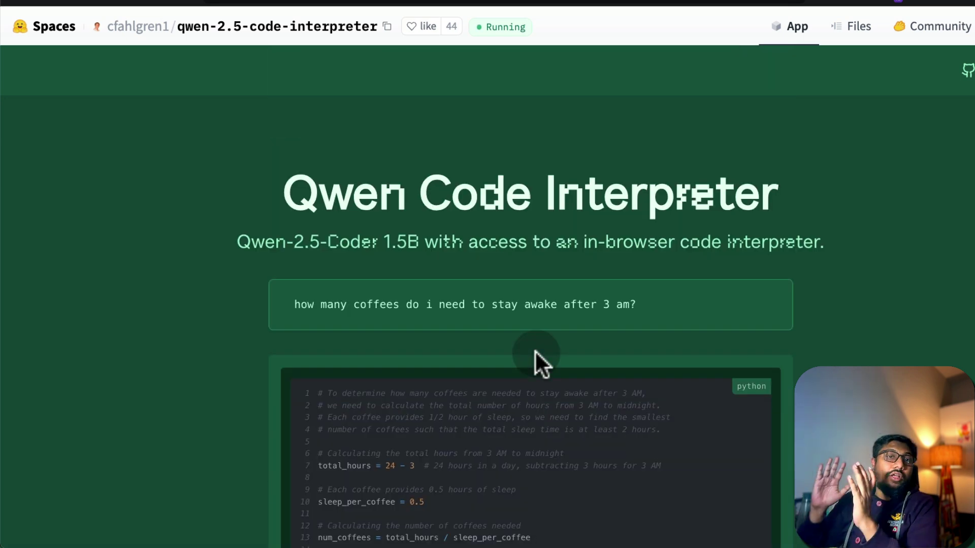